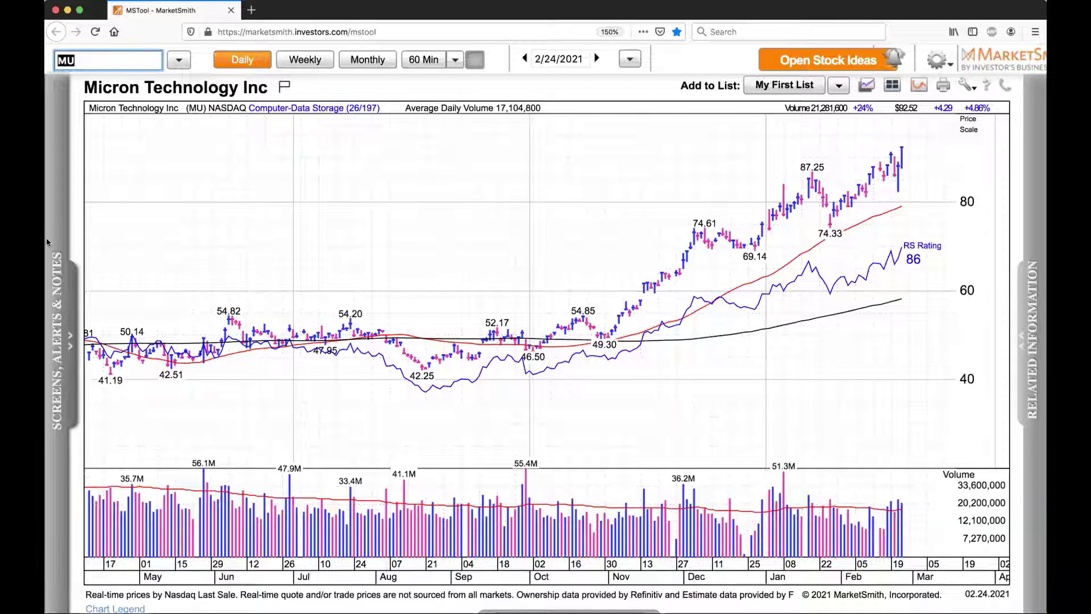
# Replace the Micron chart with the Fastly Inc CL A (FSLY) daily chart, fixing a mistyped ticker.
pyautogui.click(94, 61)
pyautogui.write('FSLY')
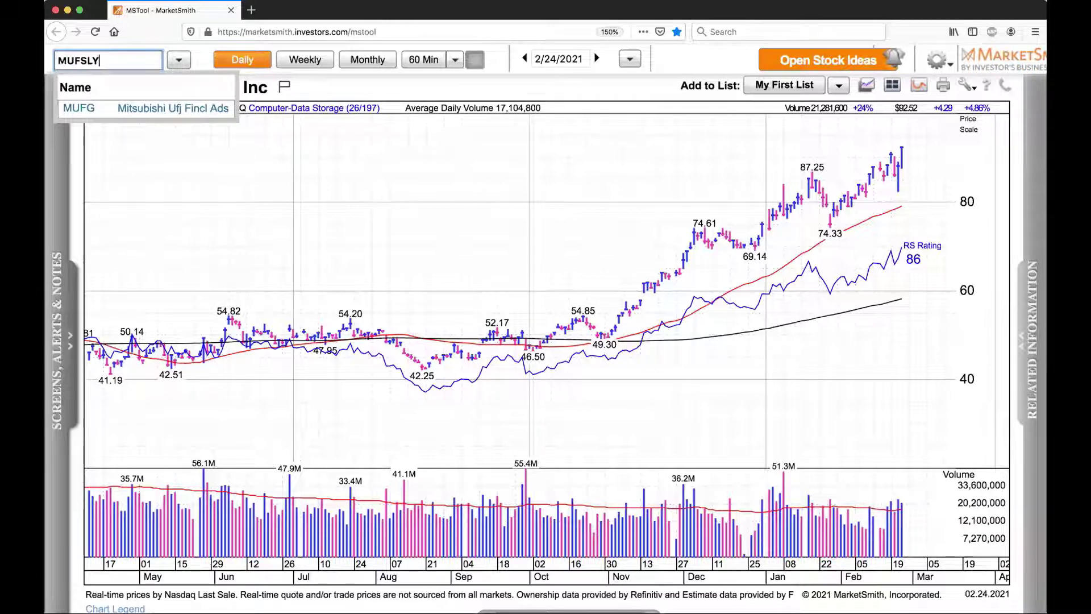
pyautogui.press('BackSpace')
pyautogui.press('BackSpace')
pyautogui.press('BackSpace')
pyautogui.press('BackSpace')
pyautogui.press('BackSpace')
pyautogui.press('BackSpace')
pyautogui.write('FSLY')
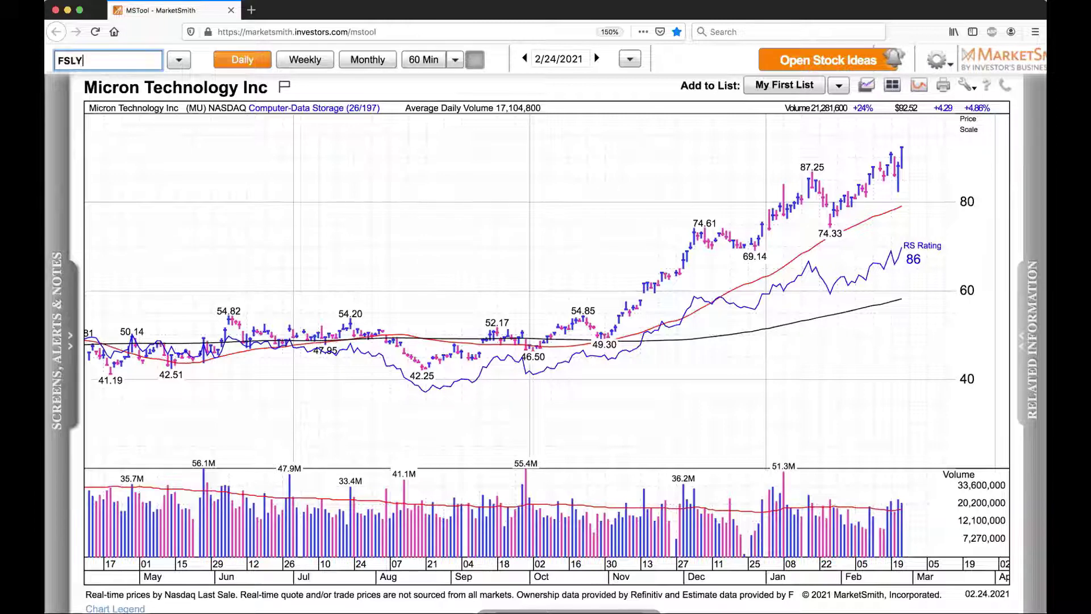
pyautogui.press('Return')
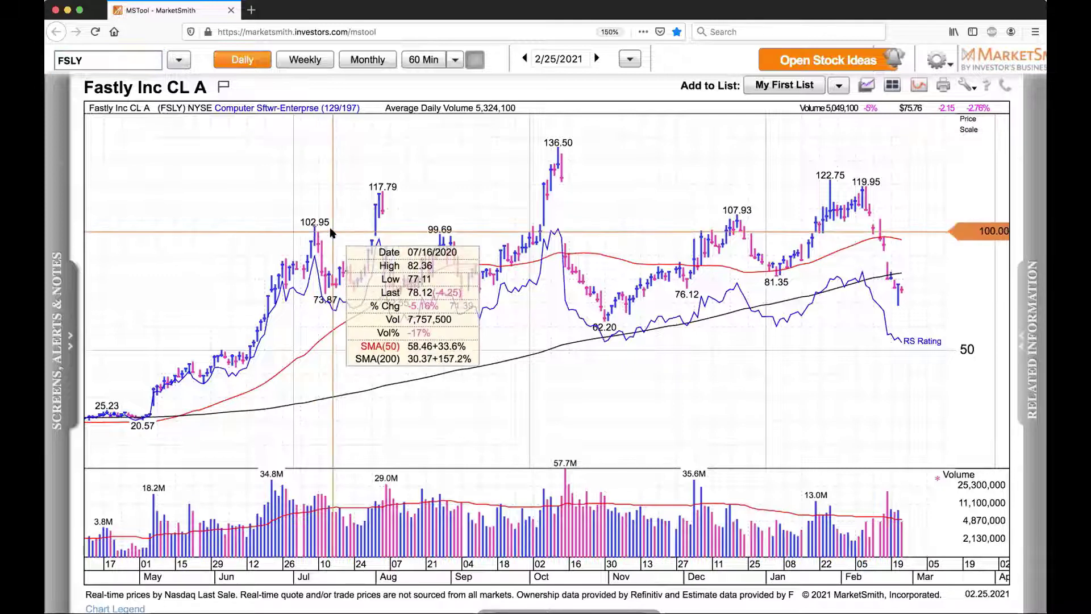
# With the Temporary Line Pen, draw a vertical line at 102.95, a horizontal near 100, and a May-breakout diagonal.
pyautogui.rightClick(337, 228)
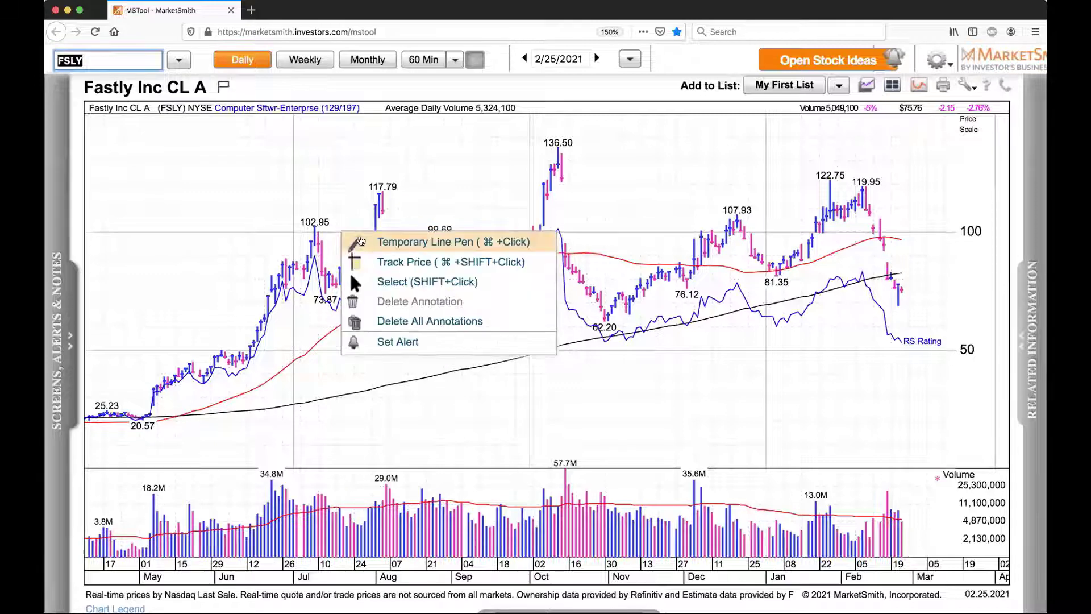
pyautogui.moveTo(311, 163); pyautogui.dragTo(316, 382)
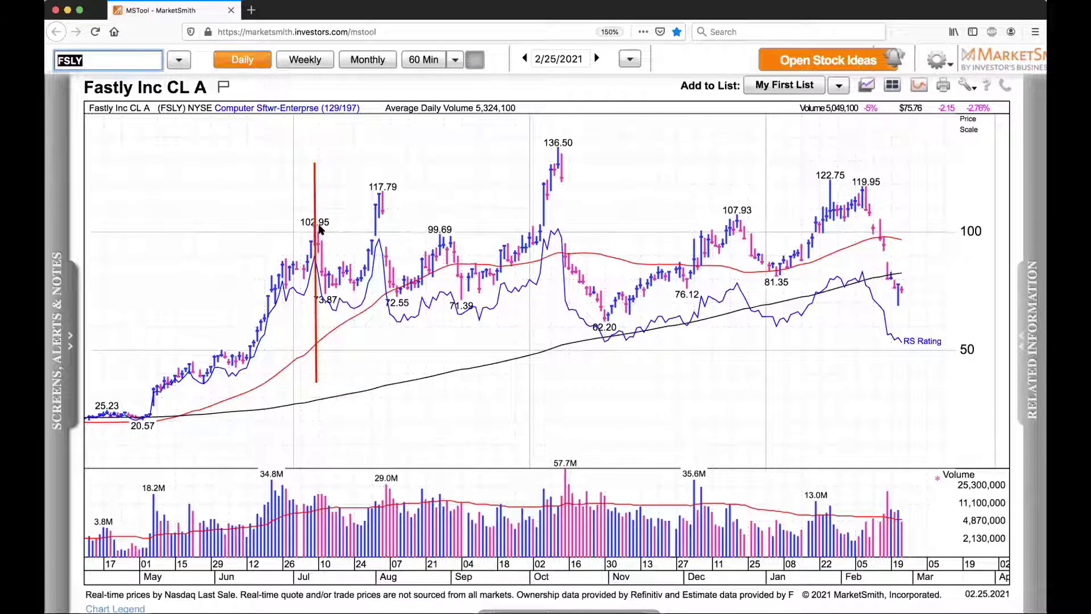
pyautogui.moveTo(319, 228); pyautogui.dragTo(856, 228)
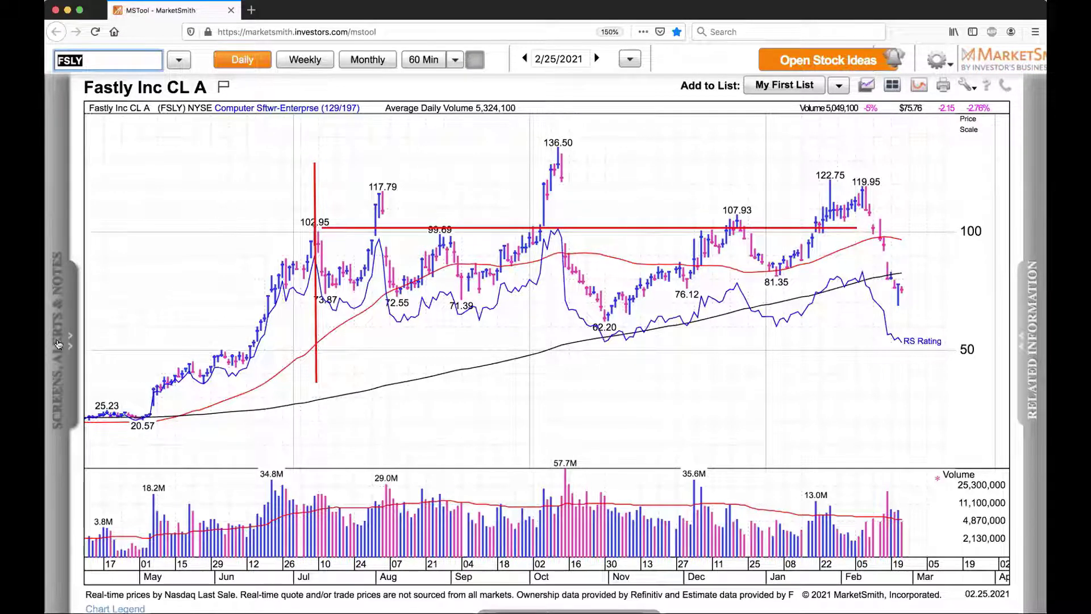
pyautogui.moveTo(101, 351); pyautogui.dragTo(145, 395)
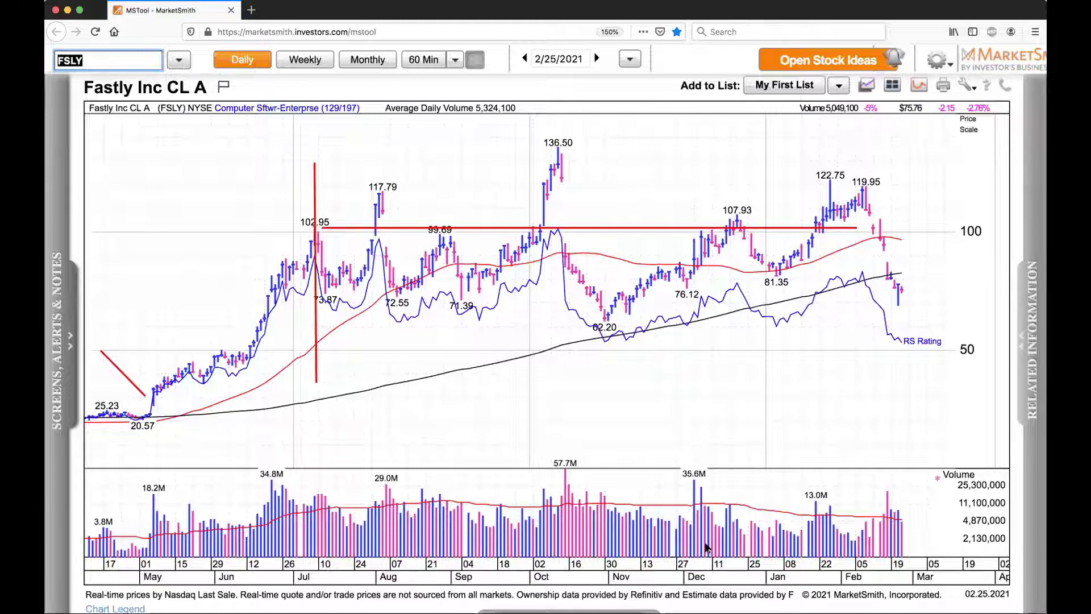
# Zoom the page from 150% to 133% so the FSLY chart reaches back to March.
pyautogui.hotkey('ctrl', '-')
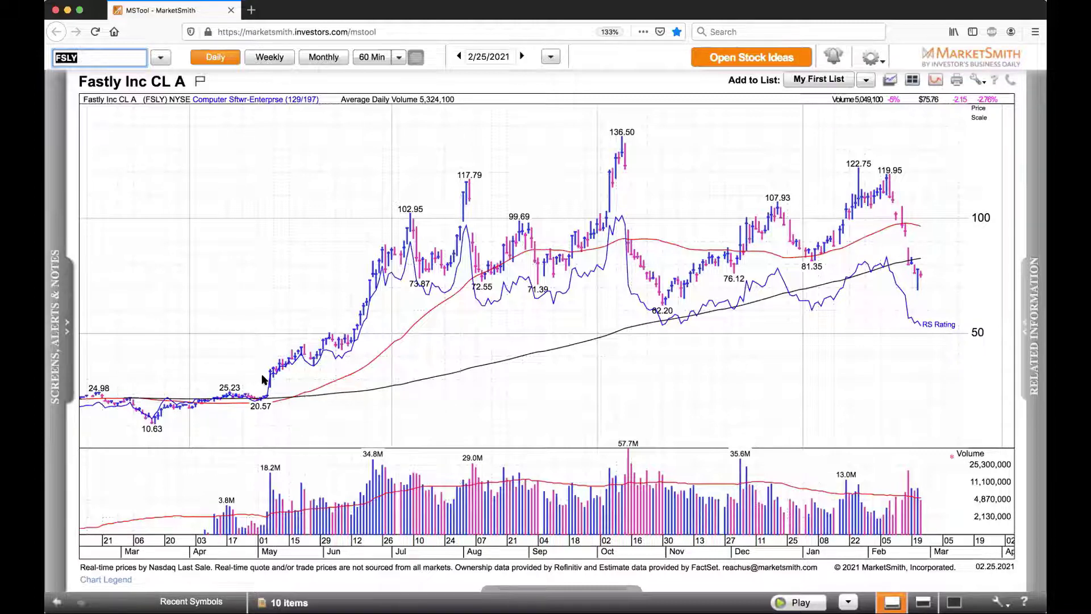
# Draw lines to the May breakout and 18.2M volume bar, levels at 24.98 and 10.63, and a May–July uptrend.
pyautogui.moveTo(264, 377); pyautogui.dragTo(162, 265)
pyautogui.moveTo(261, 482); pyautogui.dragTo(200, 461)
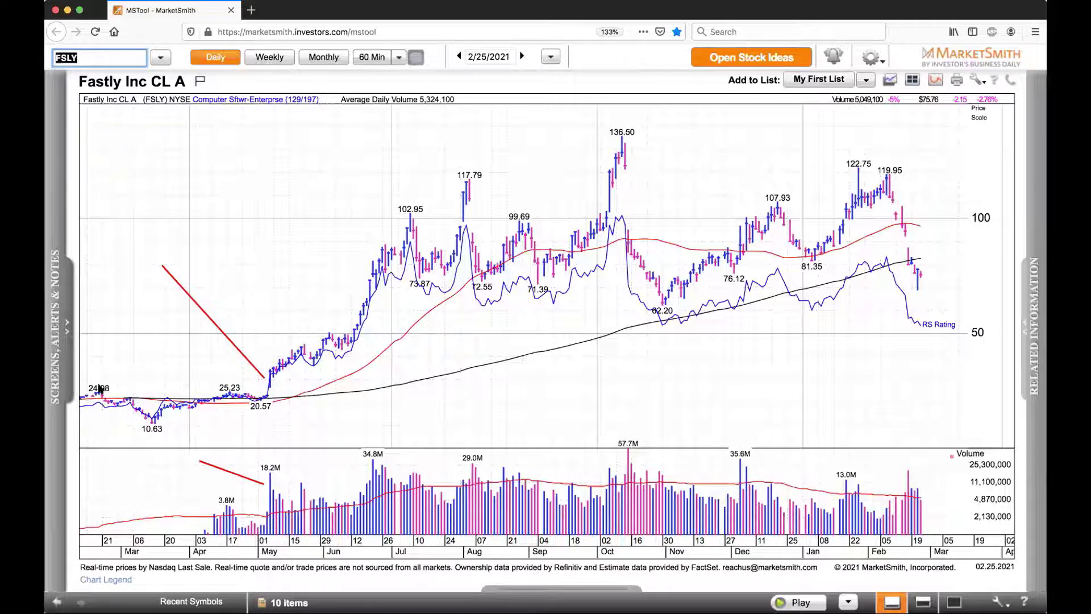
pyautogui.moveTo(99, 389); pyautogui.dragTo(314, 389)
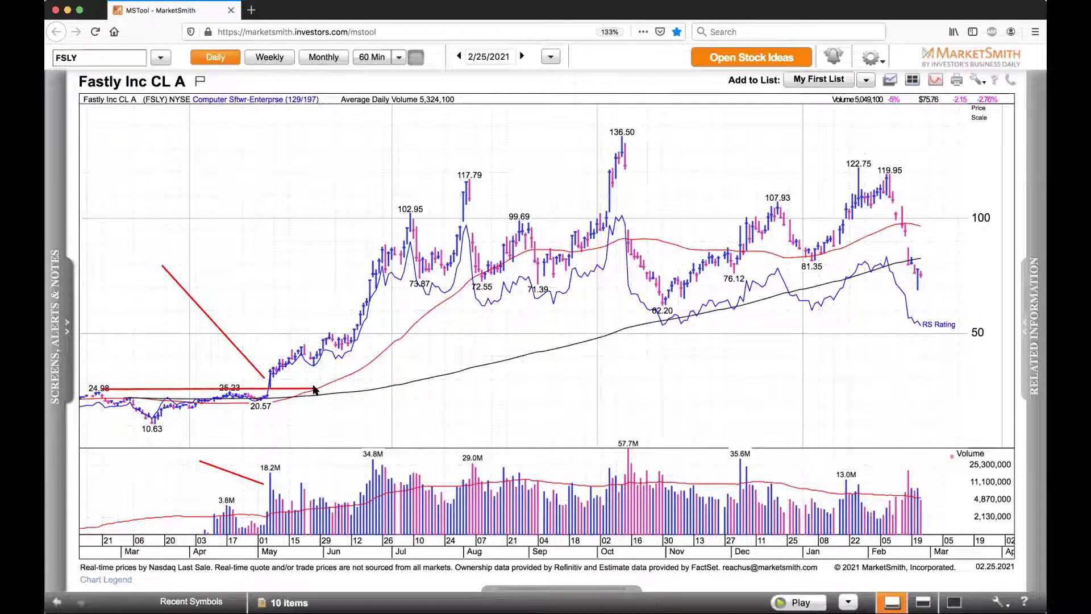
pyautogui.moveTo(105, 419); pyautogui.dragTo(312, 421)
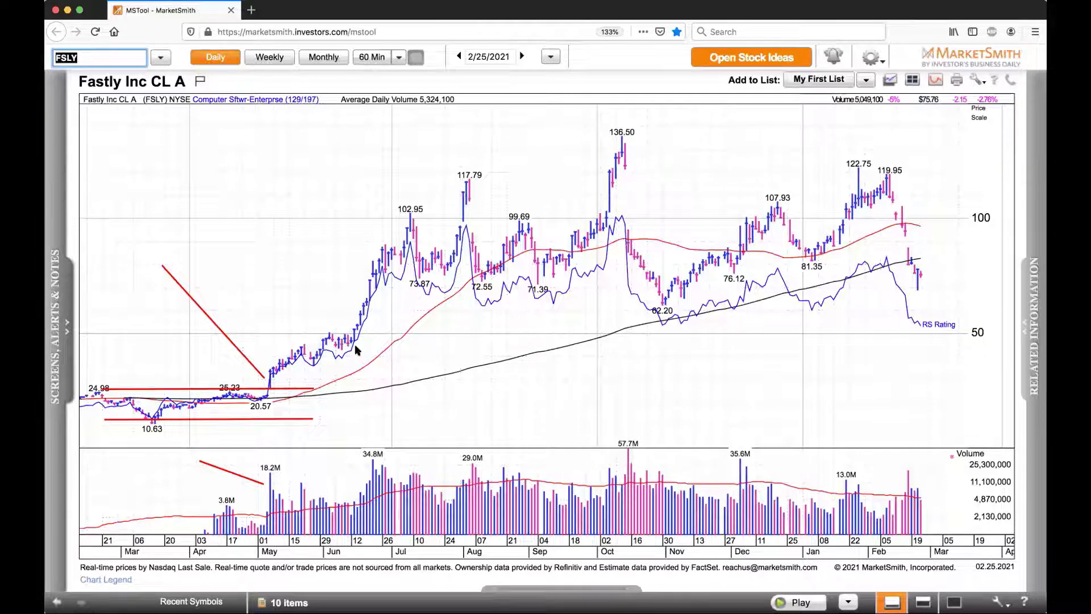
pyautogui.moveTo(278, 351); pyautogui.dragTo(375, 218)
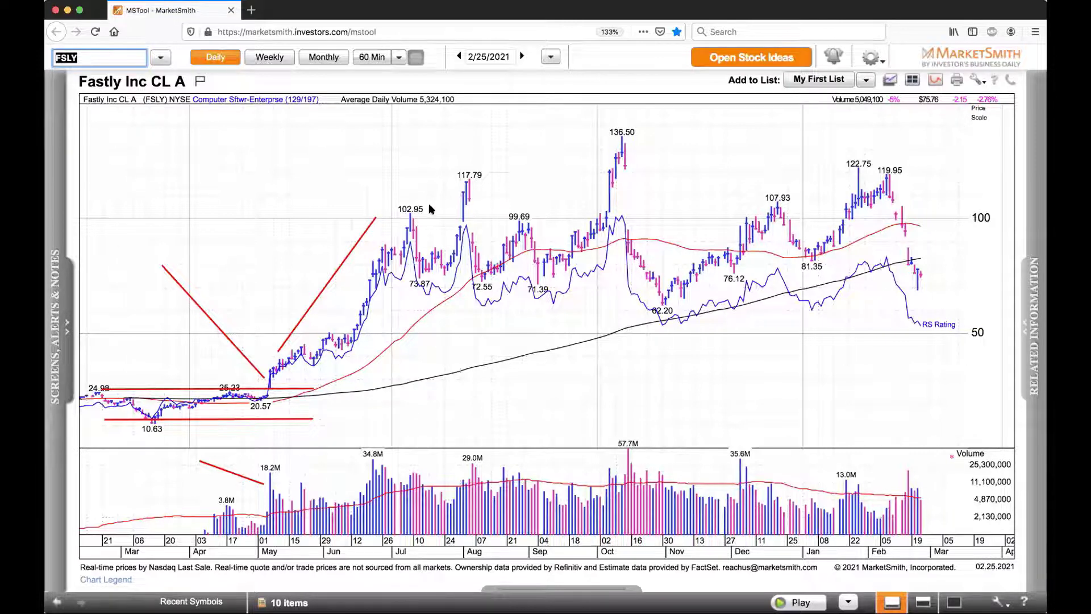
# Draw downward lines from the 102.95, 117.79 and 99.69 highs and two rising lines around the 136.50 peak.
pyautogui.click(426, 275)
pyautogui.moveTo(425, 275); pyautogui.dragTo(431, 206)
pyautogui.moveTo(480, 177); pyautogui.dragTo(481, 245)
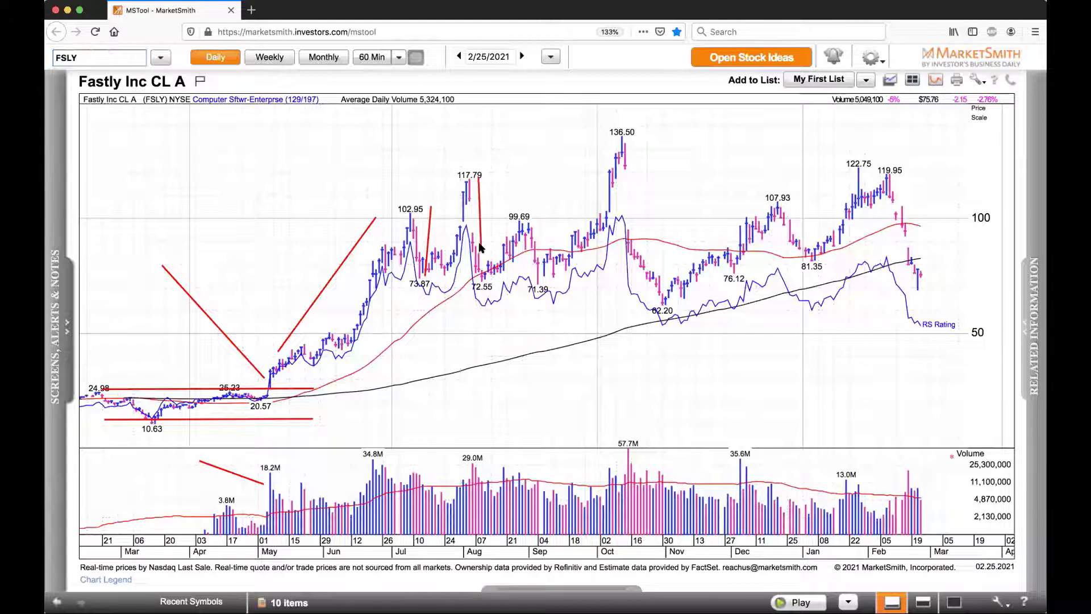
pyautogui.moveTo(535, 217); pyautogui.dragTo(545, 273)
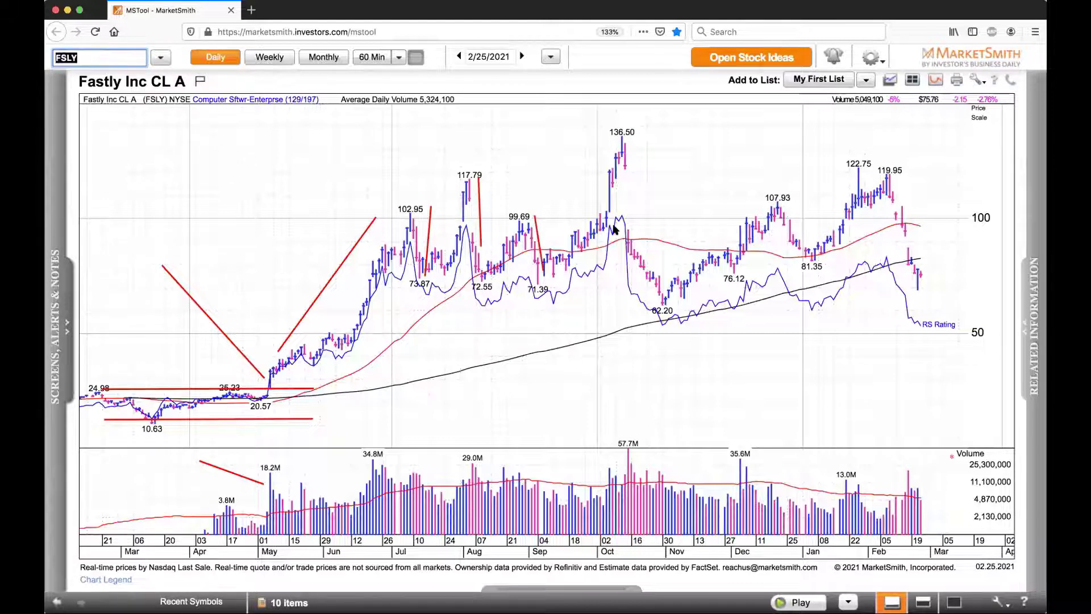
pyautogui.moveTo(589, 204); pyautogui.dragTo(595, 137)
pyautogui.moveTo(627, 190); pyautogui.dragTo(688, 142)
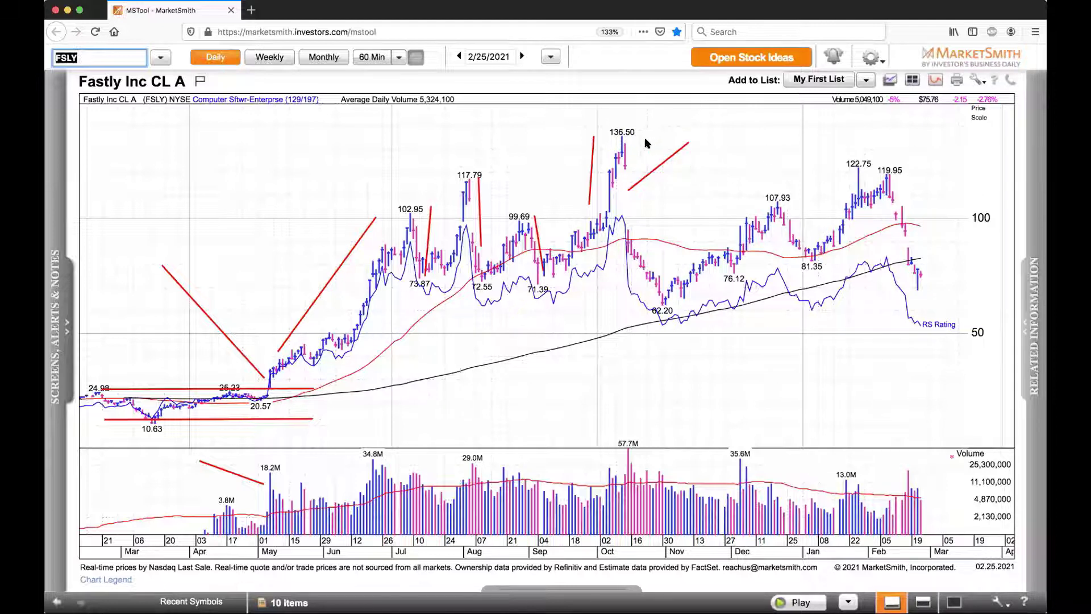
# Draw a downtrend and a horizontal line from the 136.50 peak, then reload the chart to clear all markup.
pyautogui.moveTo(640, 140)
pyautogui.mouseDown()
pyautogui.moveTo(922, 250)
pyautogui.moveTo(939, 295)
pyautogui.mouseUp()
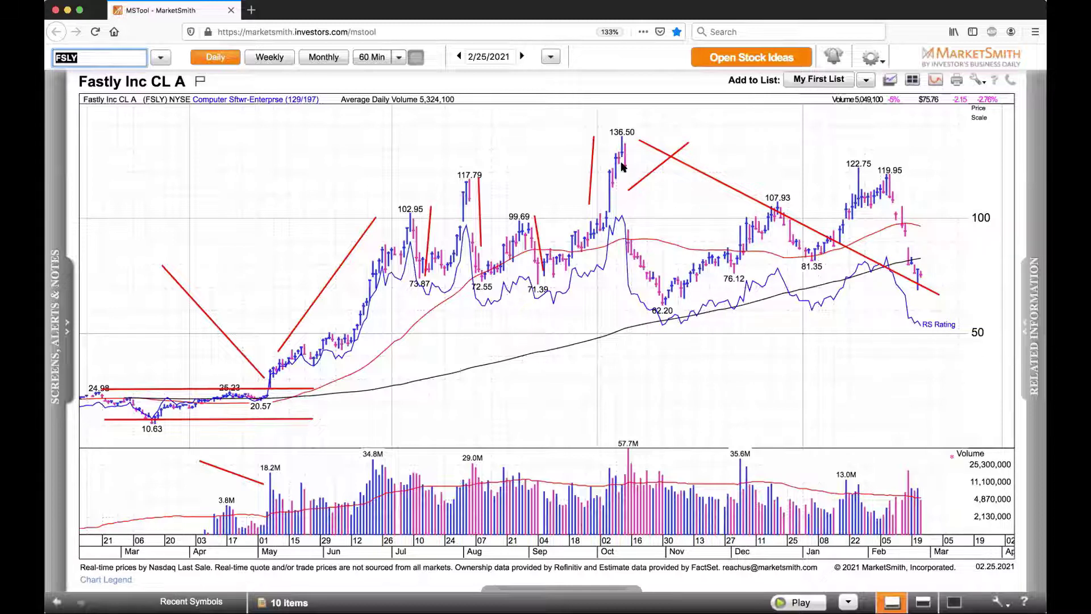
pyautogui.moveTo(625, 167); pyautogui.dragTo(941, 169)
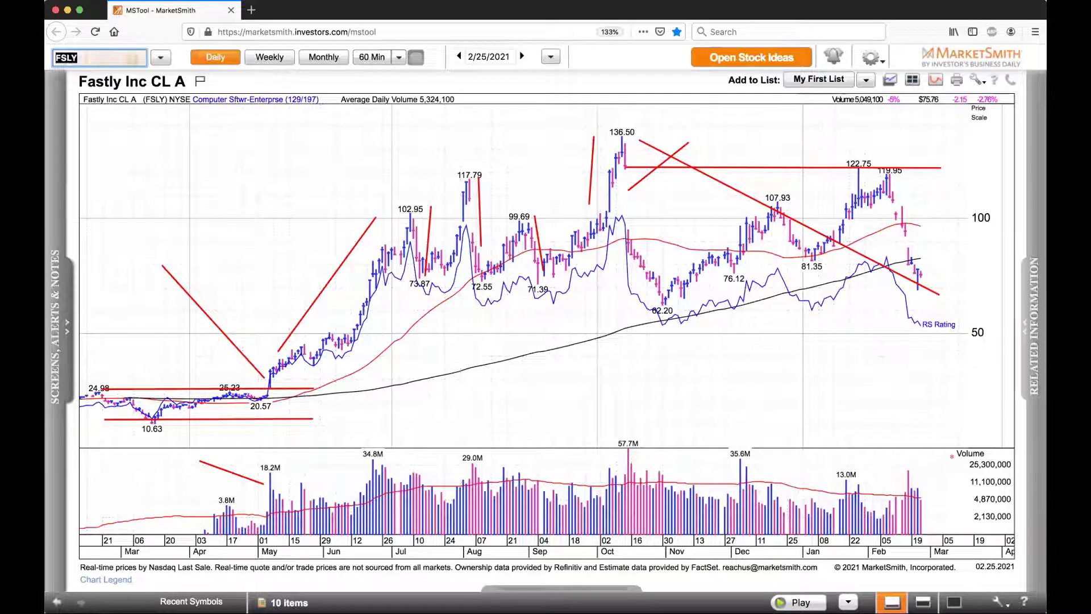
pyautogui.press('Return')
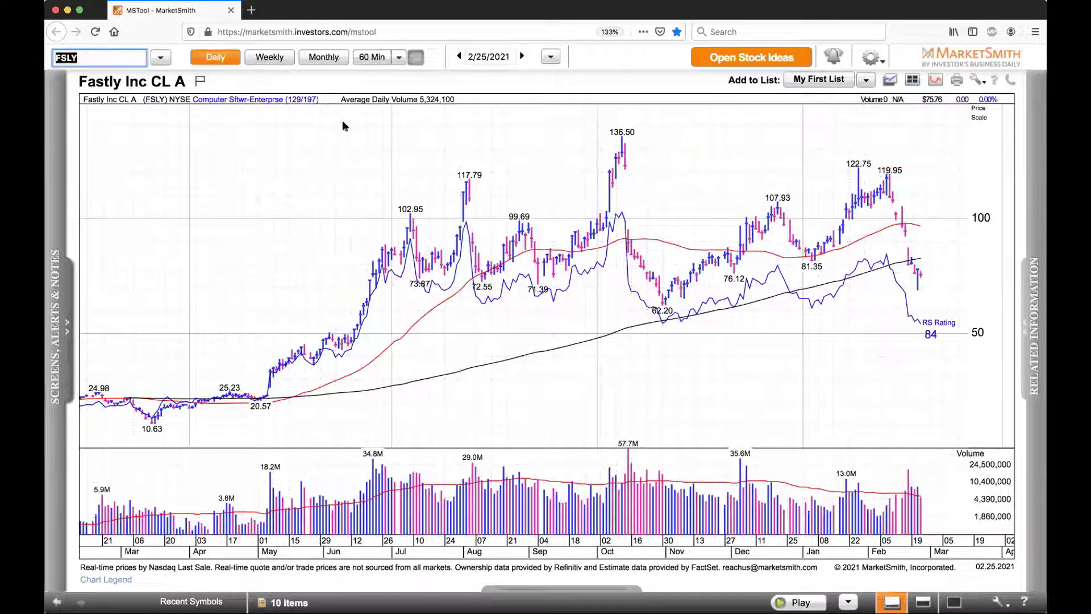
# Sketch two horizontal levels, a rising zigzag and a short diagonal in the empty upper-left chart area.
pyautogui.moveTo(131, 188); pyautogui.dragTo(316, 189)
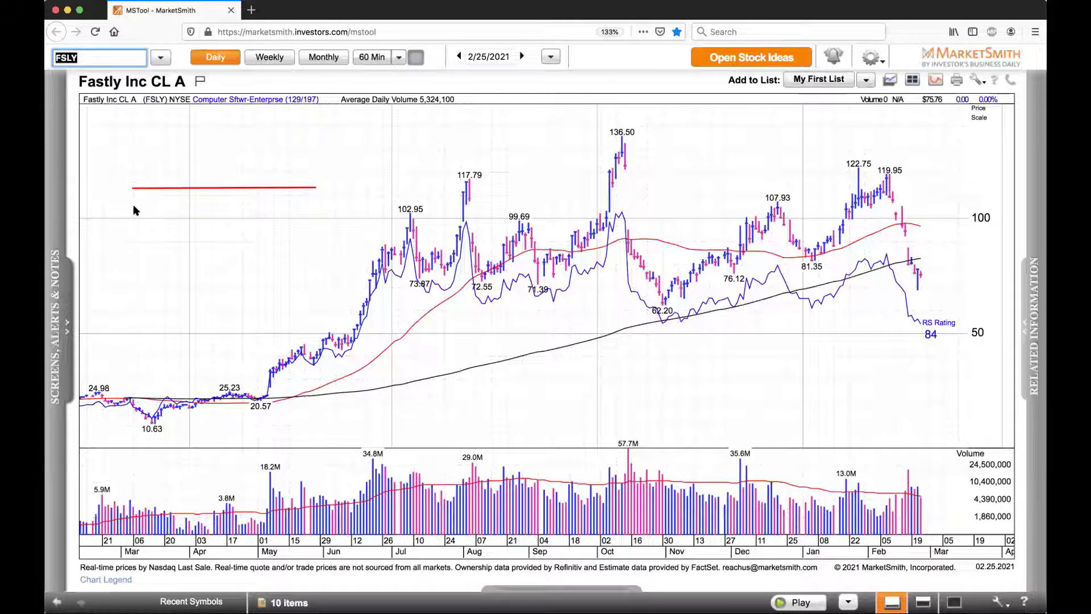
pyautogui.moveTo(135, 209)
pyautogui.mouseDown()
pyautogui.moveTo(324, 206)
pyautogui.moveTo(311, 210)
pyautogui.moveTo(304, 176)
pyautogui.moveTo(308, 166)
pyautogui.moveTo(316, 181)
pyautogui.moveTo(322, 151)
pyautogui.moveTo(328, 141)
pyautogui.moveTo(337, 149)
pyautogui.moveTo(348, 122)
pyautogui.mouseUp()
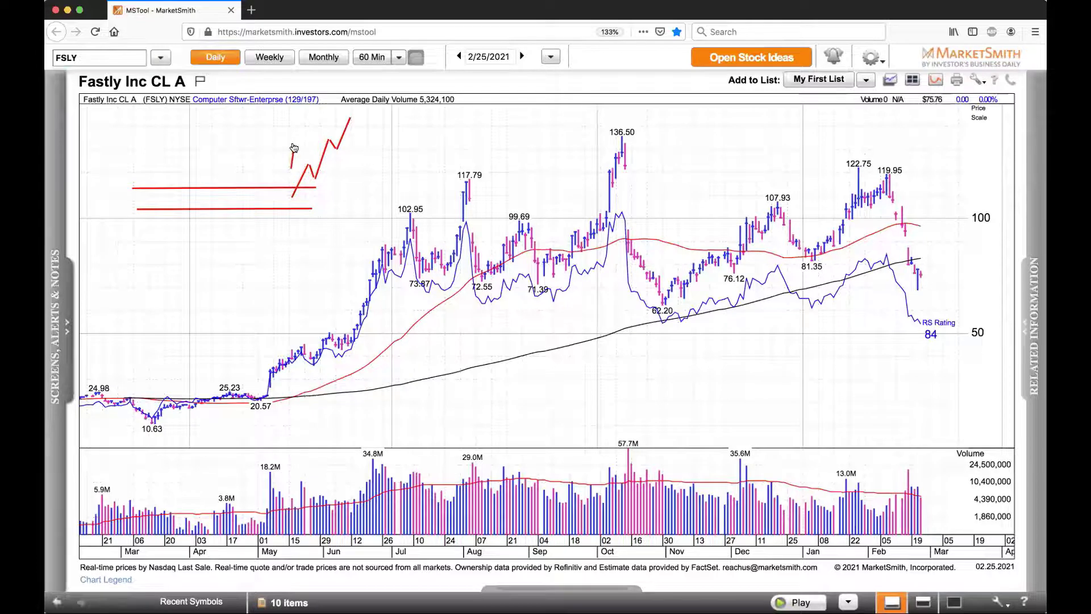
pyautogui.moveTo(289, 168); pyautogui.dragTo(305, 135)
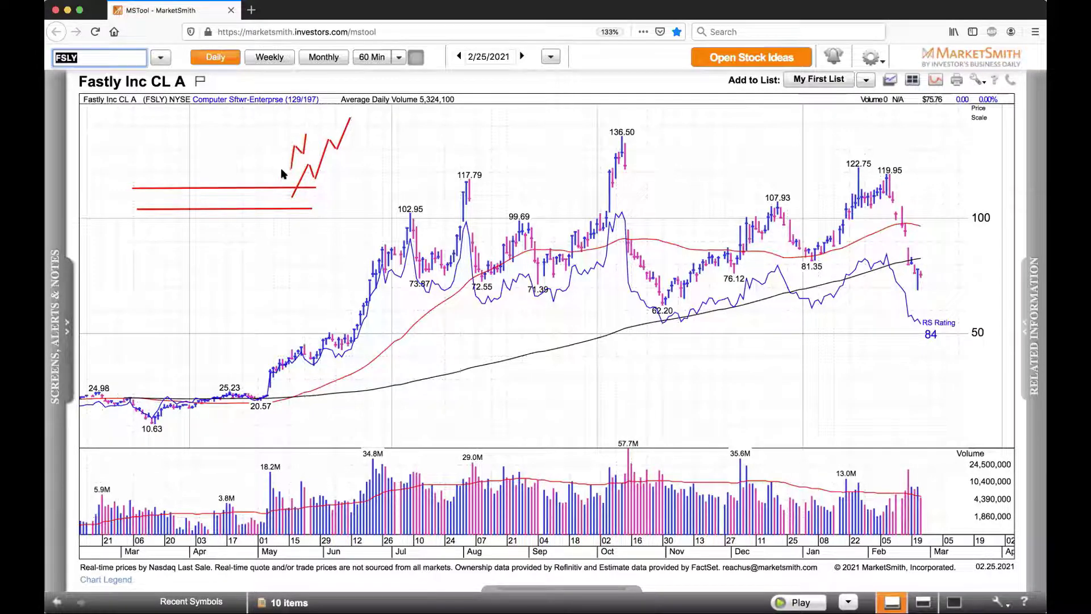
pyautogui.moveTo(285, 173); pyautogui.dragTo(253, 154)
# Load Apple (AAPL), view its 1999–2021 monthly chart, return to daily, and enter FSLY as the ticker.
pyautogui.write('AAPL')
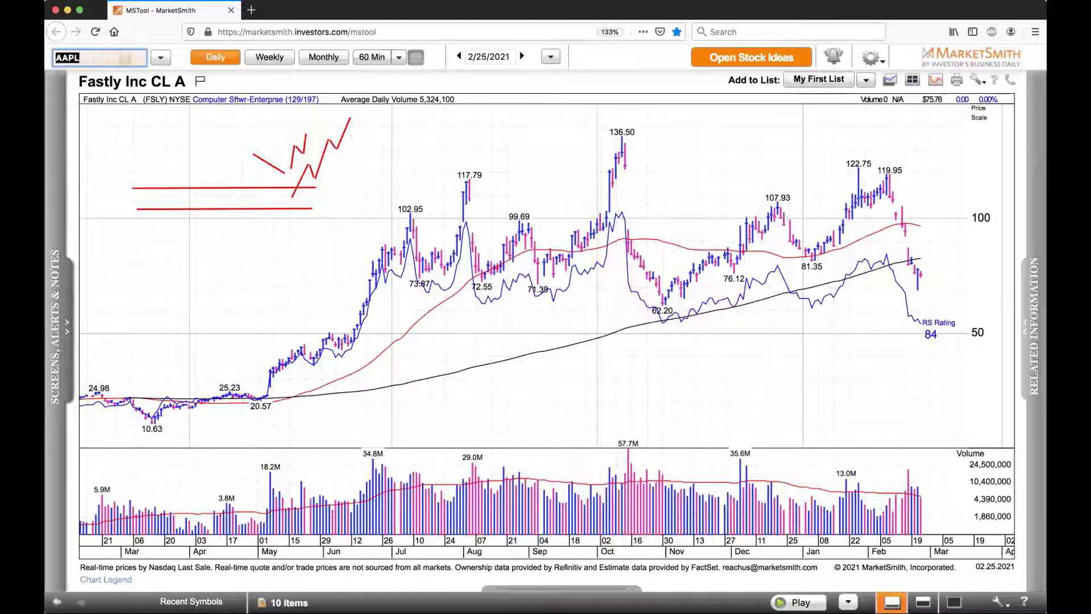
pyautogui.press('Return')
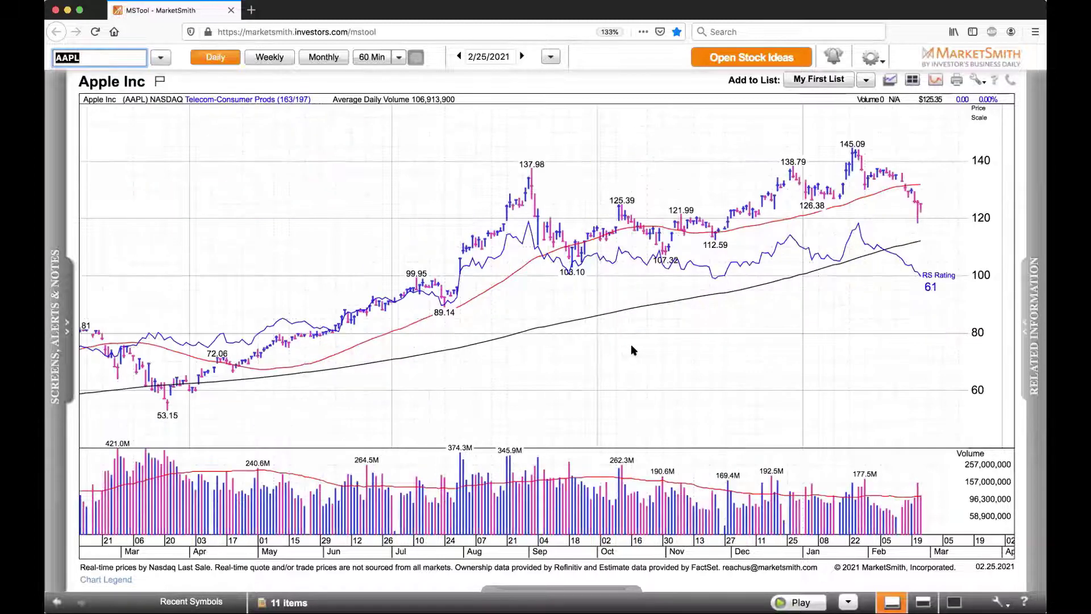
pyautogui.click(327, 58)
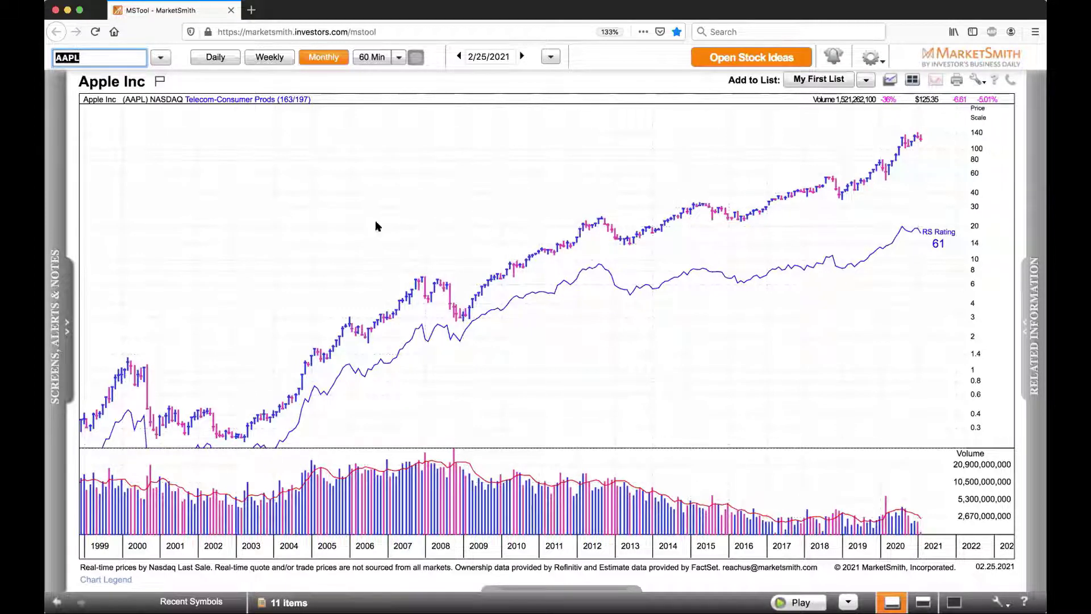
pyautogui.click(210, 59)
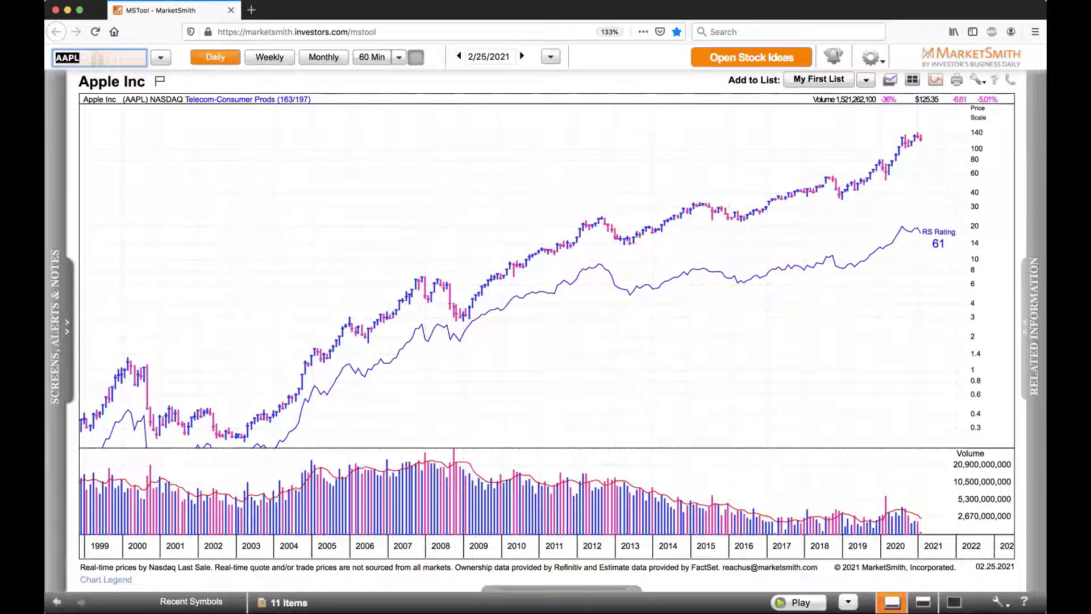
pyautogui.write('FSLY')
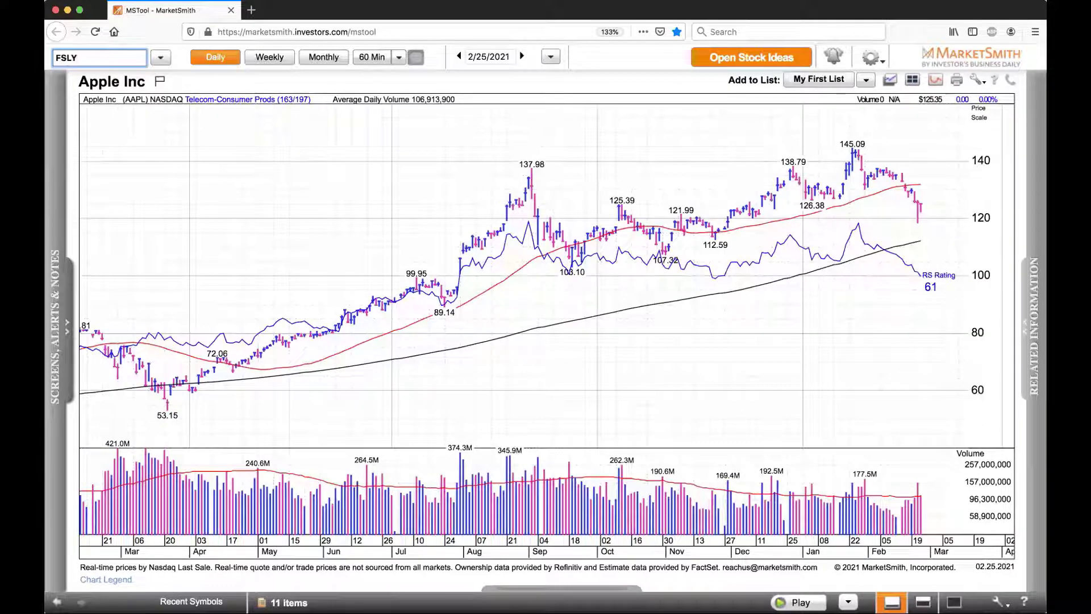
# Load the clean Fastly (FSLY) daily chart, topping at 136.50 with RS Rating 84.
pyautogui.press('Return')
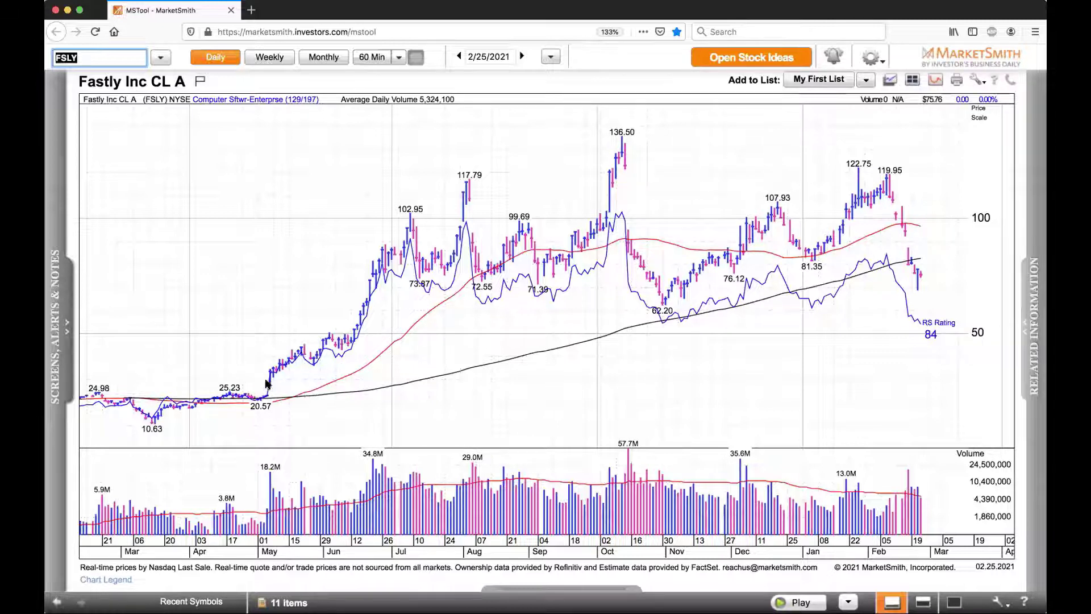
# Draw a red diagonal line pointing at Fastly's May breakout.
pyautogui.moveTo(264, 379); pyautogui.dragTo(189, 293)
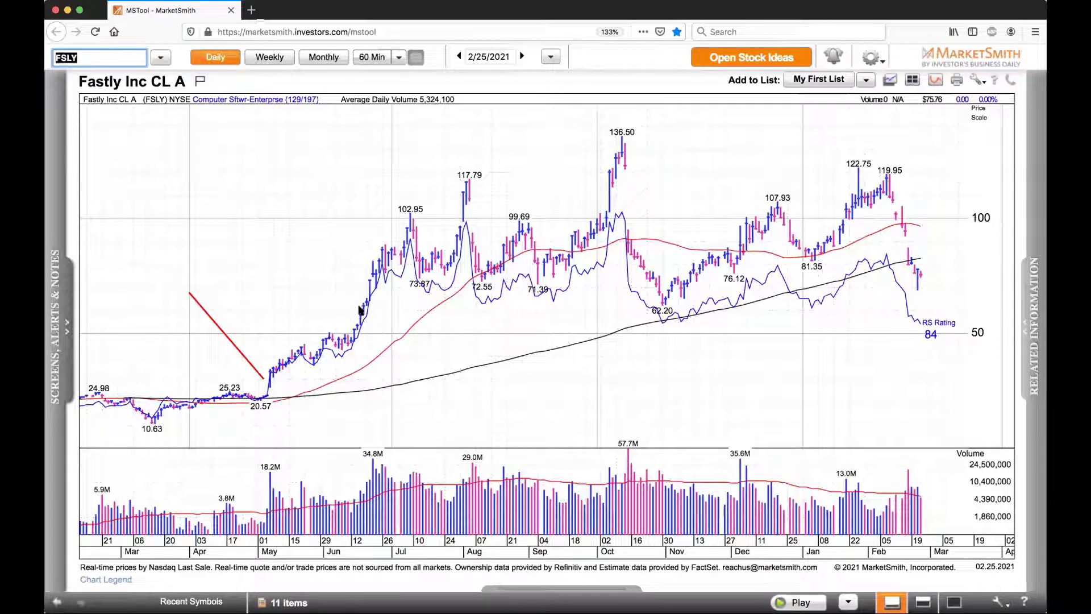
pyautogui.click(360, 297)
# Draw red lines toward the 18.2M volume bar and up-right from the October pullback after 136.50.
pyautogui.moveTo(268, 482); pyautogui.dragTo(198, 466)
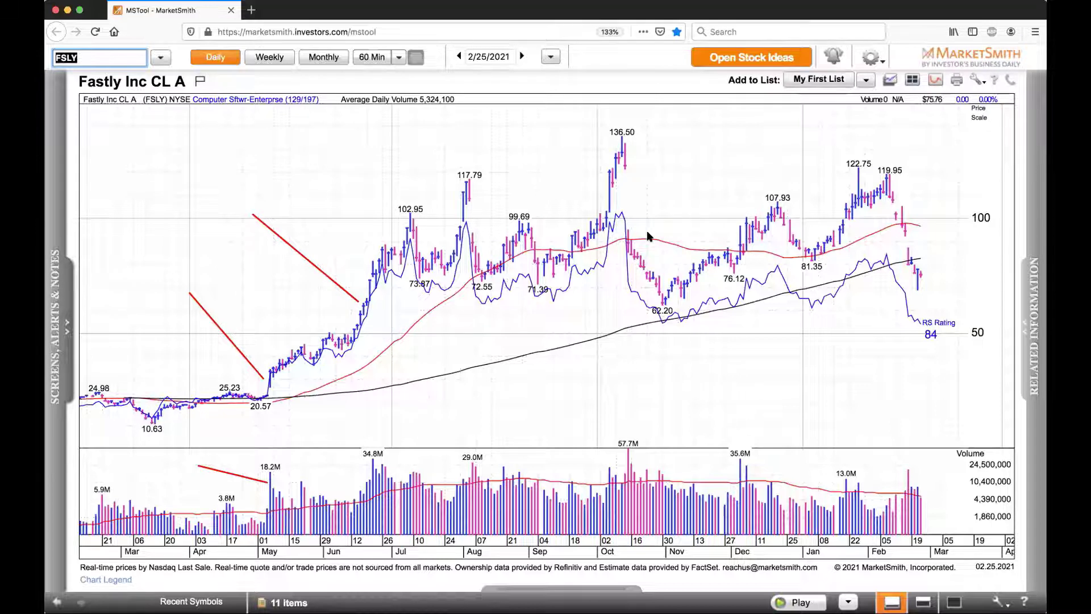
pyautogui.moveTo(633, 236)
pyautogui.mouseDown()
pyautogui.moveTo(687, 178)
pyautogui.moveTo(728, 160)
pyautogui.mouseUp()
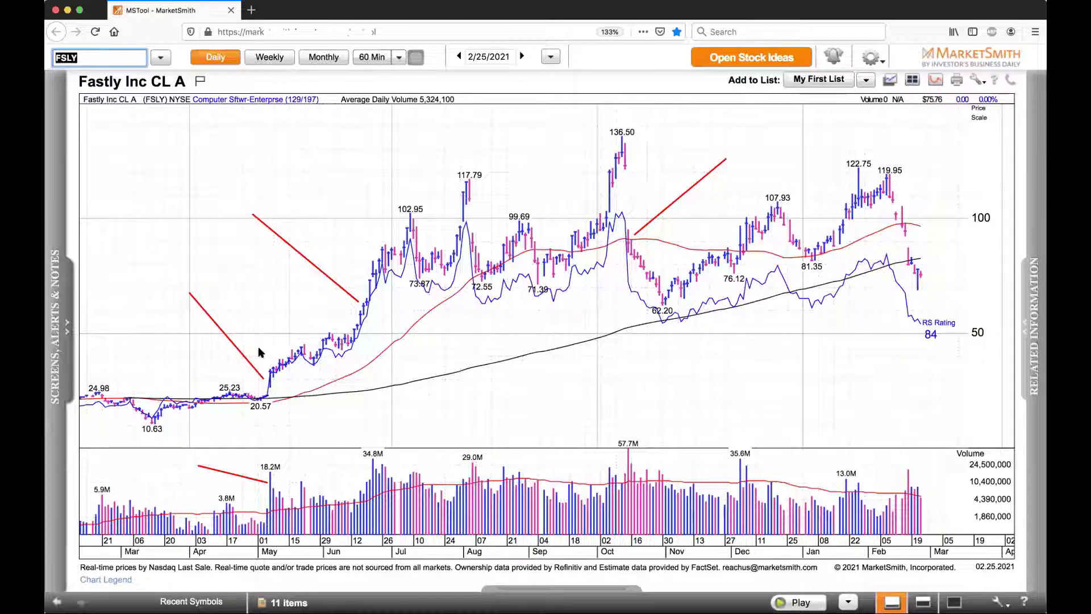
# Draw a rising May breakout line, a falling trend line to February, and arrowheads on the May and October lines.
pyautogui.moveTo(261, 351); pyautogui.dragTo(377, 217)
pyautogui.moveTo(657, 140); pyautogui.dragTo(908, 275)
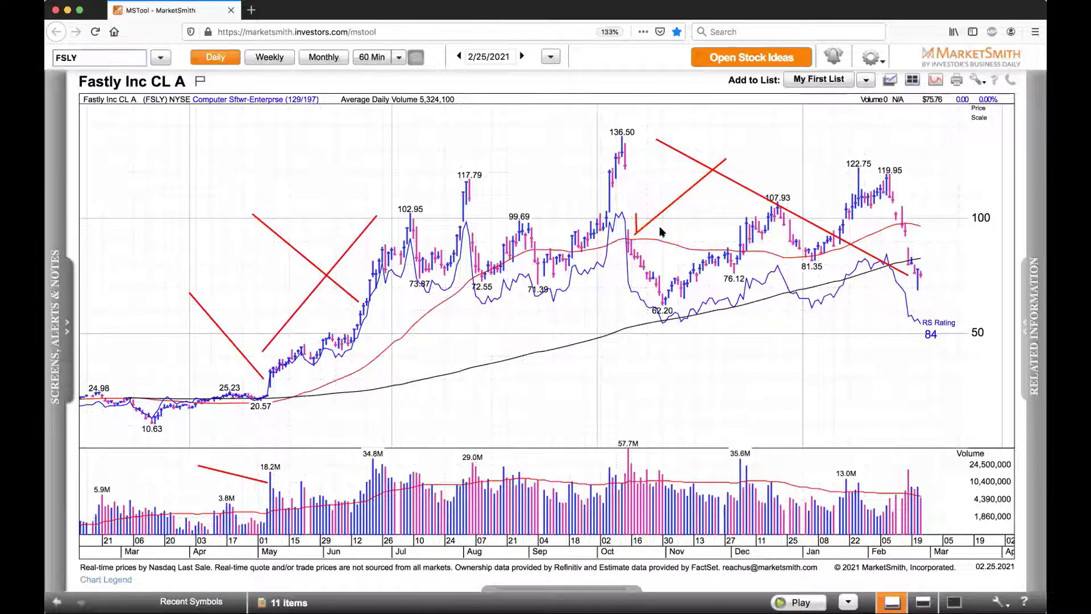
pyautogui.moveTo(636, 233); pyautogui.dragTo(662, 230)
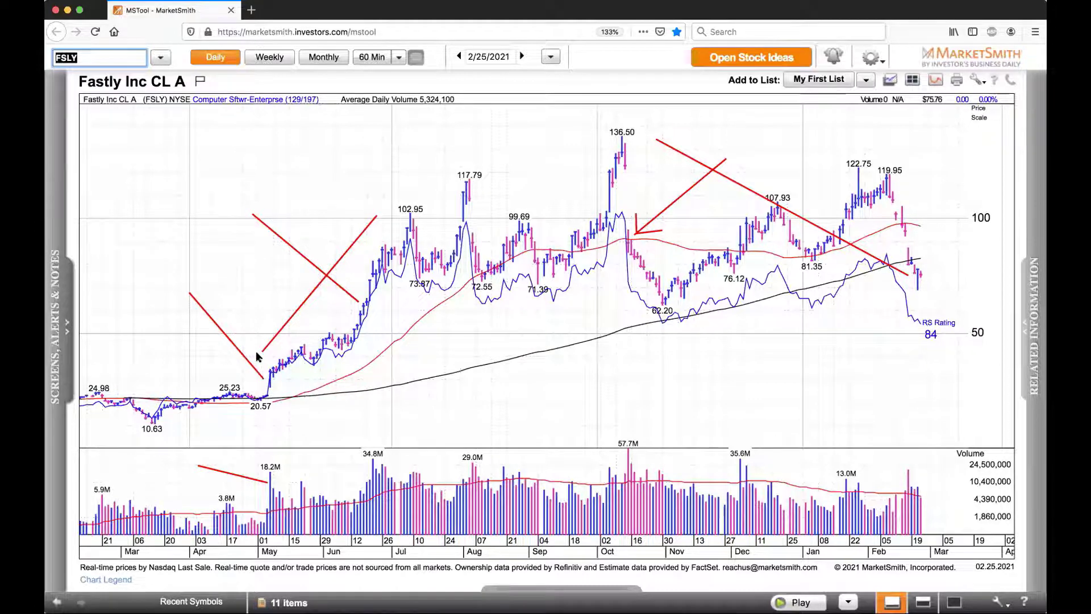
pyautogui.moveTo(260, 356)
pyautogui.mouseDown()
pyautogui.moveTo(263, 375)
pyautogui.moveTo(233, 374)
pyautogui.mouseUp()
pyautogui.write('FSLY')
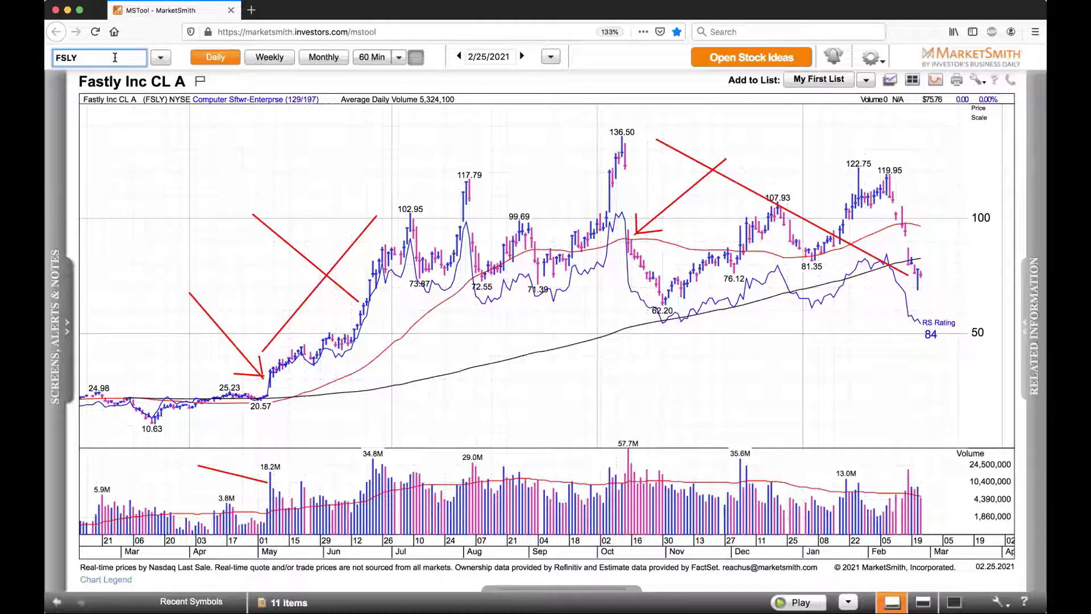
pyautogui.press('Return')
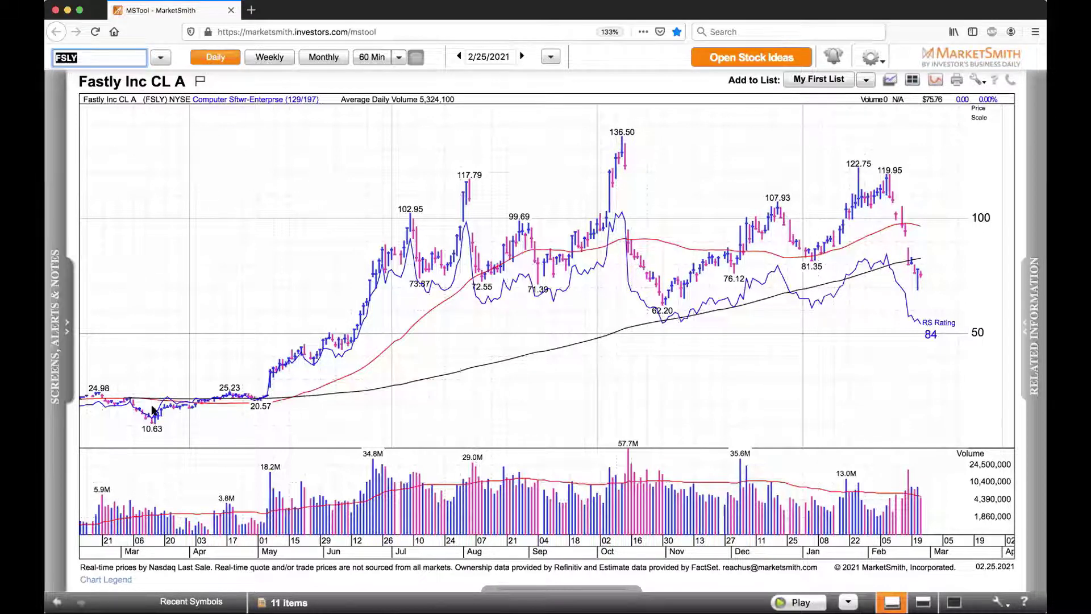
# Draw red strokes at the 10.63 March low and a V at the 20.57 May breakout.
pyautogui.moveTo(141, 339)
pyautogui.mouseDown()
pyautogui.moveTo(158, 420)
pyautogui.moveTo(174, 331)
pyautogui.mouseUp()
pyautogui.click(263, 361)
pyautogui.moveTo(263, 362); pyautogui.dragTo(371, 234)
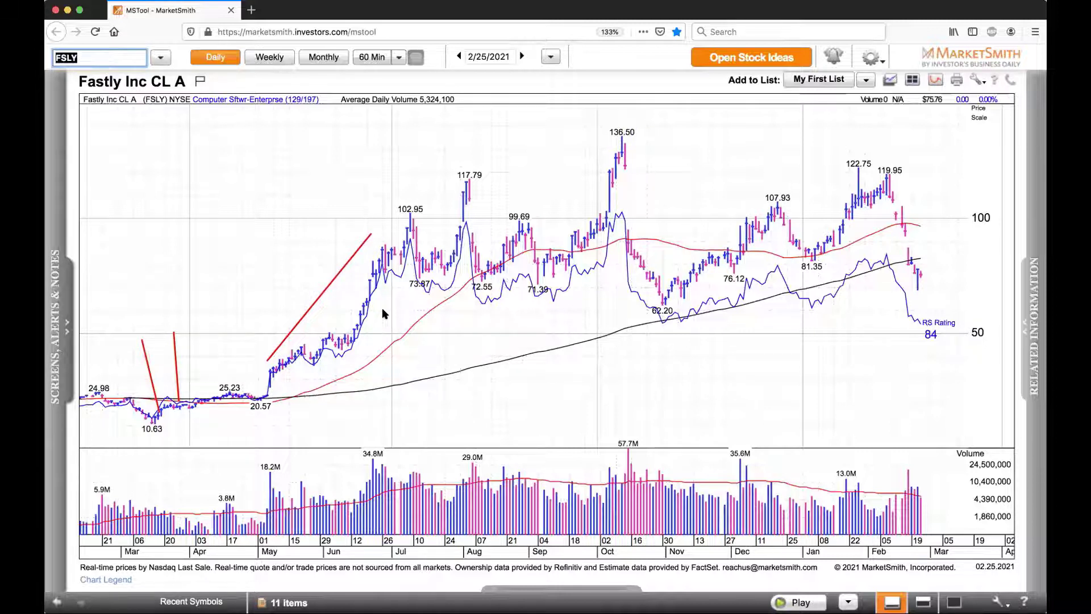
pyautogui.moveTo(267, 363); pyautogui.dragTo(196, 290)
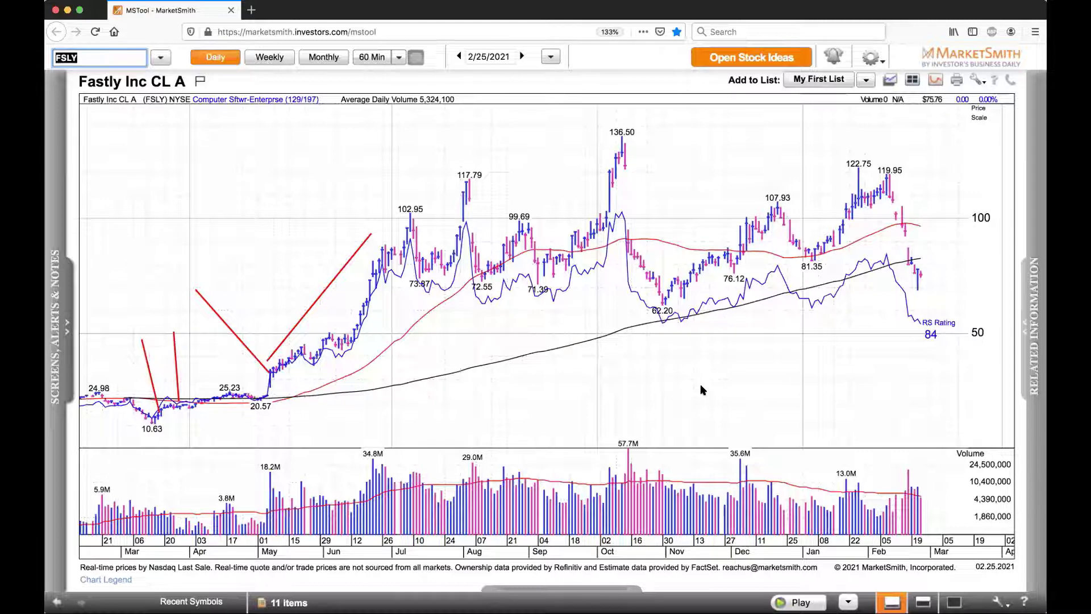
# Reload FSLY to clear the drawings, then draw red arrows at the May breakout and June consolidation.
pyautogui.click(92, 58)
pyautogui.press('Return')
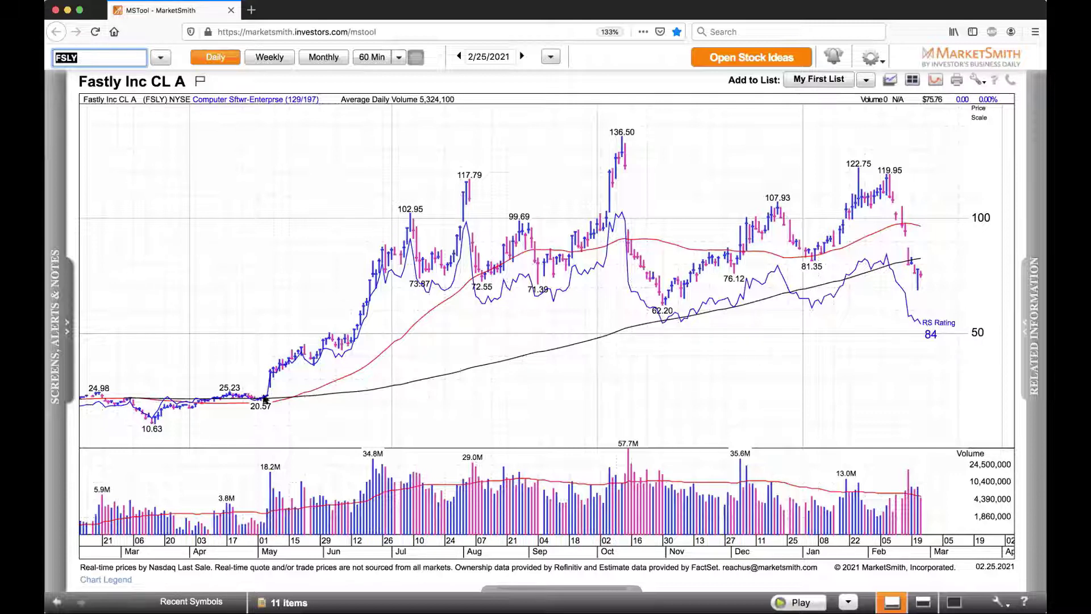
pyautogui.moveTo(270, 370)
pyautogui.mouseDown()
pyautogui.moveTo(206, 316)
pyautogui.moveTo(185, 313)
pyautogui.mouseUp()
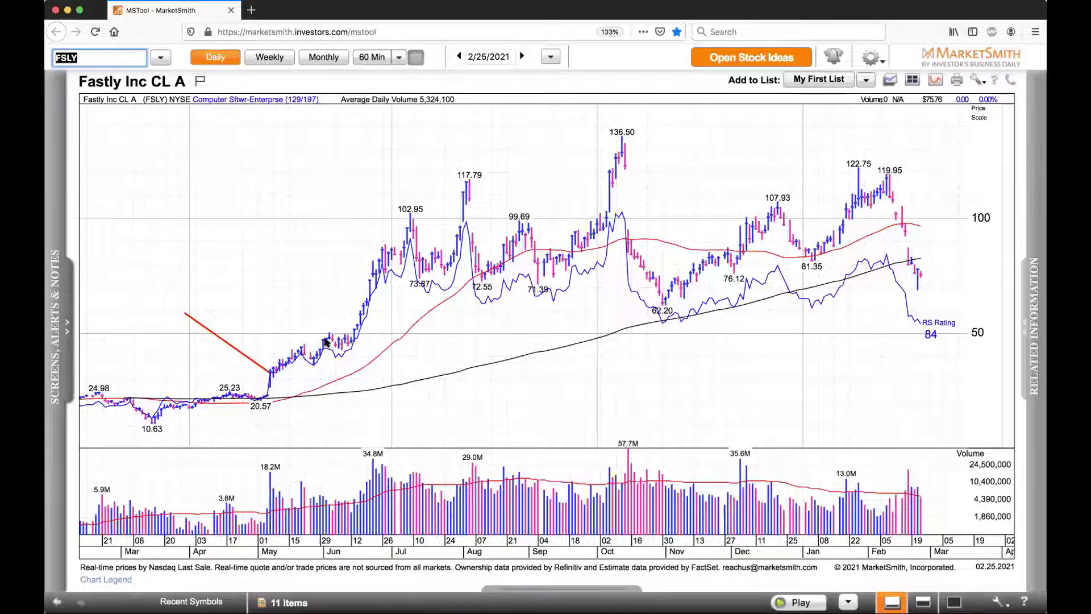
pyautogui.moveTo(326, 330)
pyautogui.mouseDown()
pyautogui.moveTo(363, 330)
pyautogui.moveTo(365, 344)
pyautogui.moveTo(300, 254)
pyautogui.mouseUp()
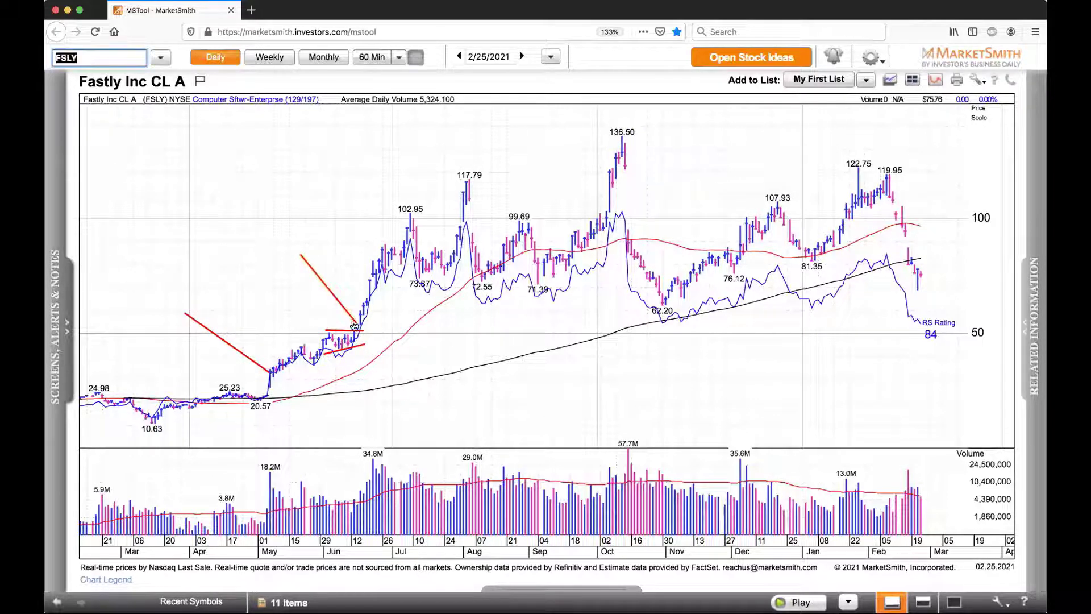
pyautogui.moveTo(347, 294)
pyautogui.mouseDown()
pyautogui.moveTo(354, 319)
pyautogui.moveTo(325, 314)
pyautogui.mouseUp()
# Draw red horizontal lines at the 117.79 high and 73.87 support, and cap 117.79 with an inverted V.
pyautogui.moveTo(469, 180); pyautogui.dragTo(978, 182)
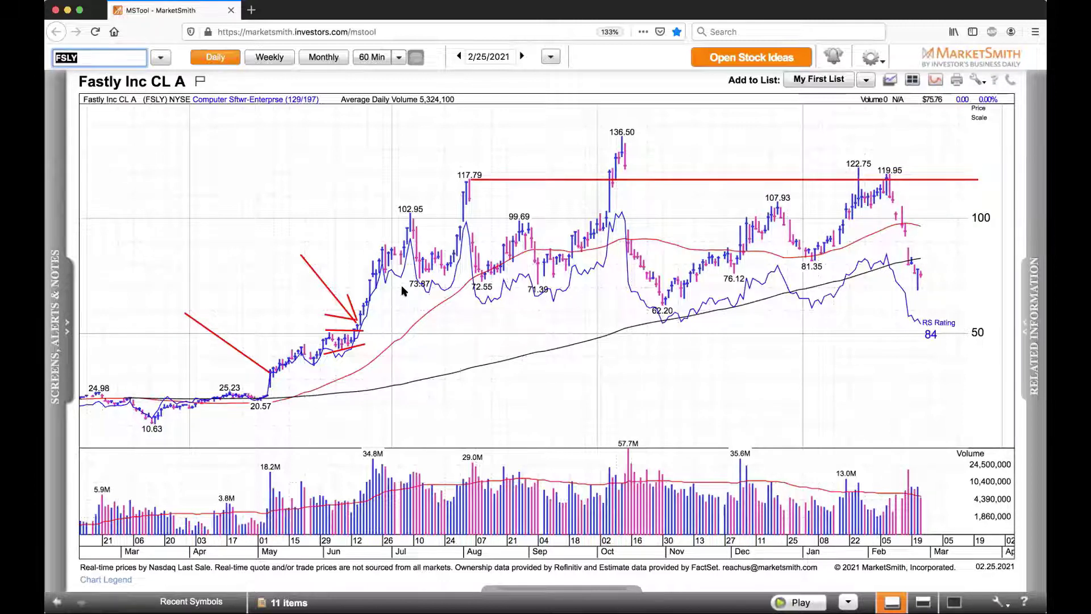
pyautogui.moveTo(374, 288); pyautogui.dragTo(987, 288)
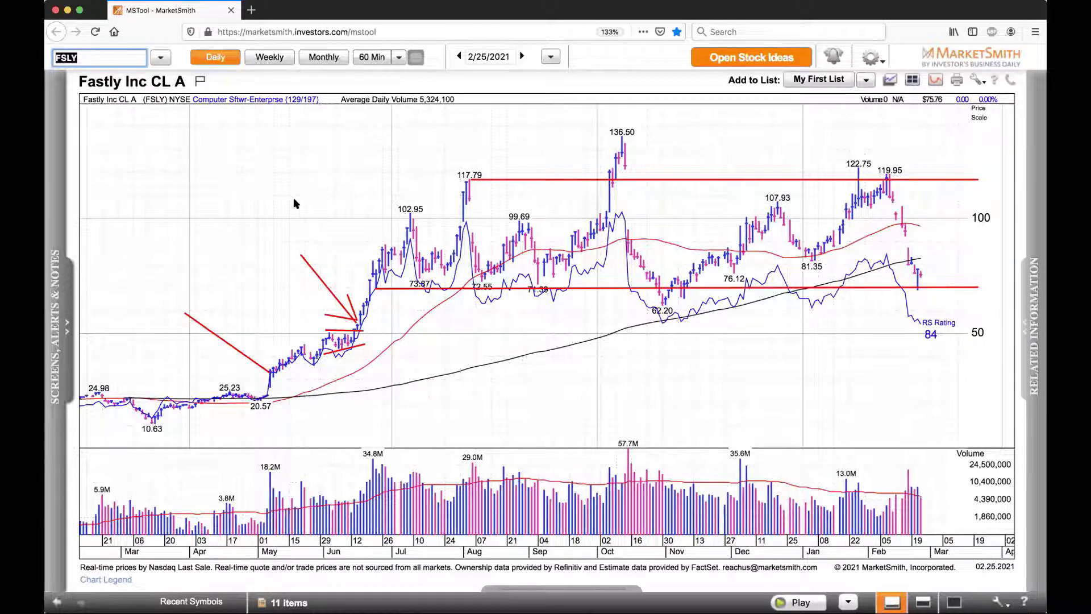
pyautogui.moveTo(448, 178)
pyautogui.mouseDown()
pyautogui.moveTo(467, 144)
pyautogui.moveTo(495, 166)
pyautogui.mouseUp()
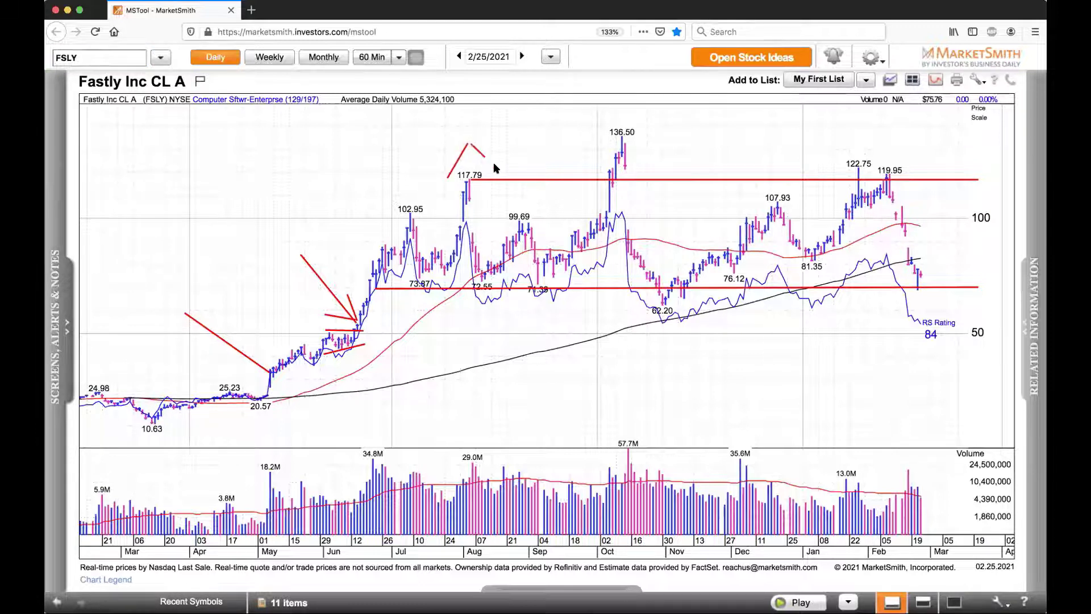
pyautogui.moveTo(623, 114); pyautogui.dragTo(647, 146)
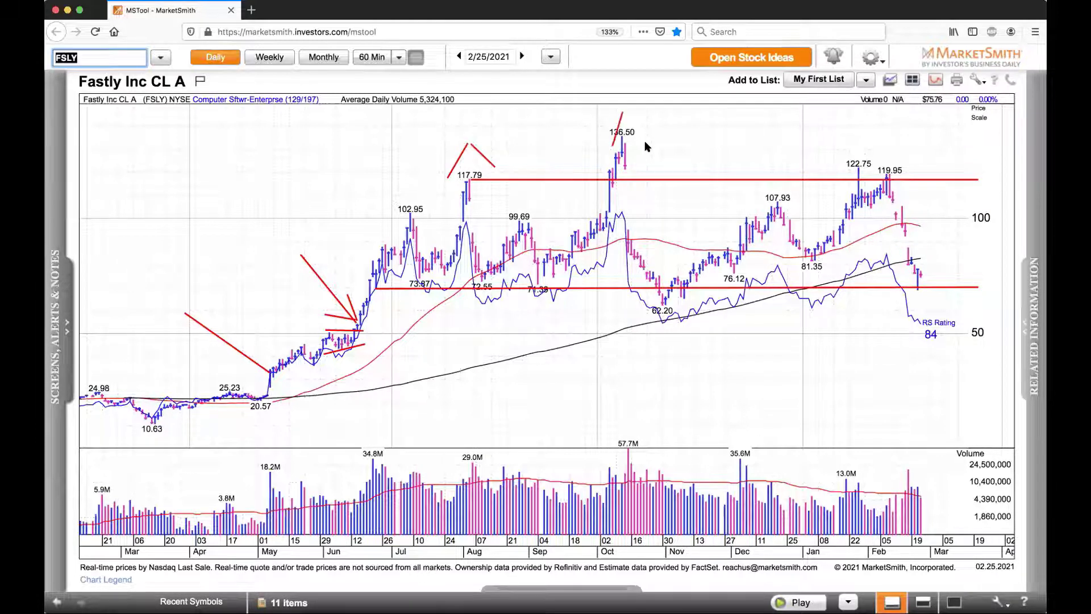
# Cap the 136.50 peak with a caret, add levels at 122.75 and 136.50, and an upward arrow.
pyautogui.moveTo(850, 161)
pyautogui.mouseDown()
pyautogui.moveTo(884, 132)
pyautogui.moveTo(903, 160)
pyautogui.mouseUp()
pyautogui.moveTo(860, 165); pyautogui.dragTo(985, 167)
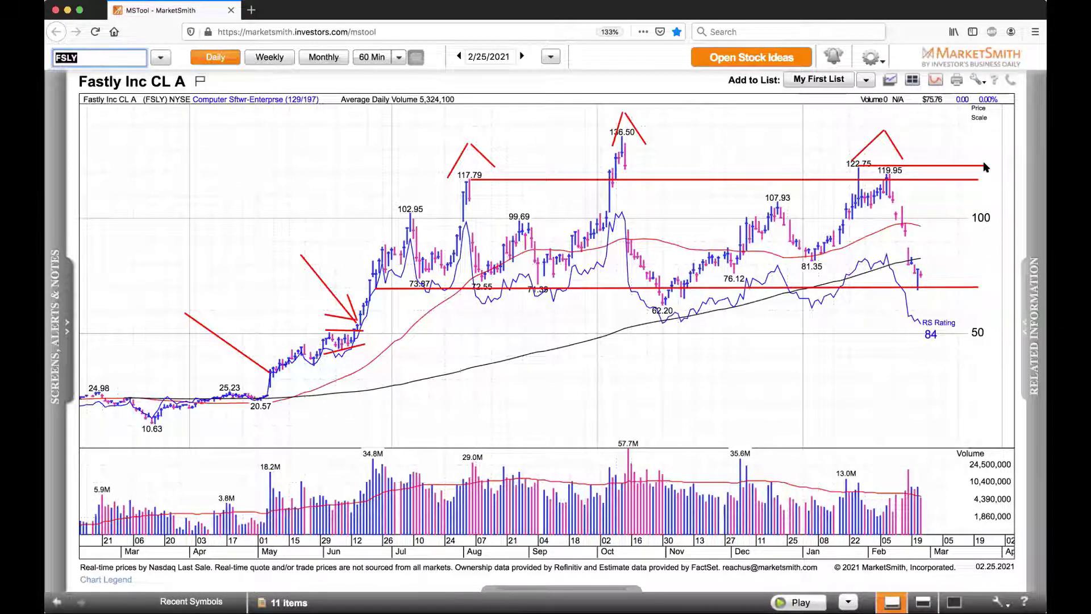
pyautogui.moveTo(623, 135); pyautogui.dragTo(993, 135)
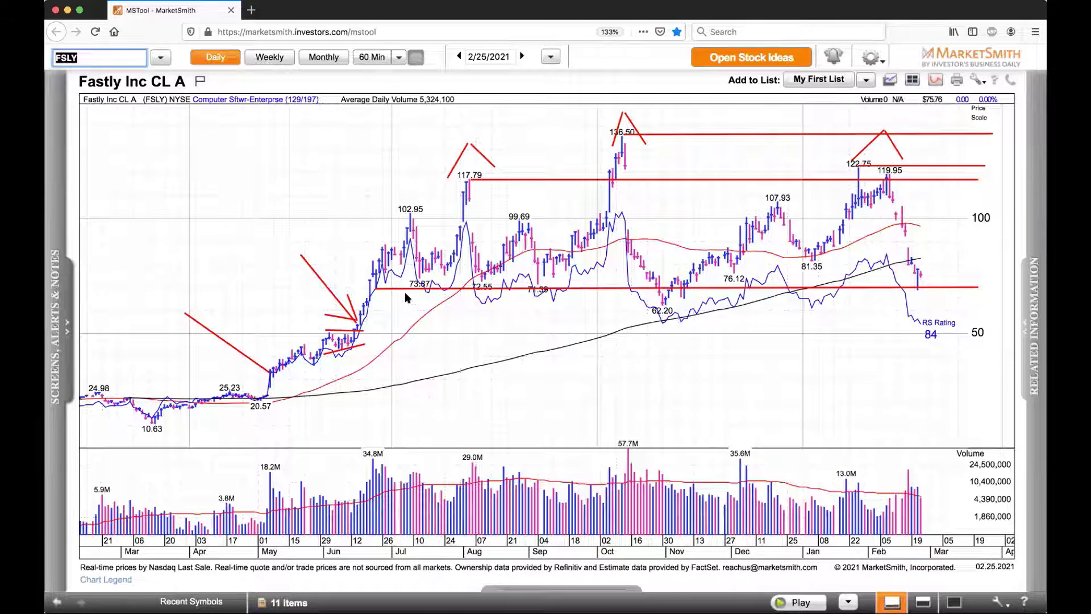
pyautogui.moveTo(947, 129); pyautogui.dragTo(958, 117)
# Sketch a projected rebound path from the recent low and extend a red level from the 99.69 high.
pyautogui.moveTo(930, 268); pyautogui.dragTo(988, 177)
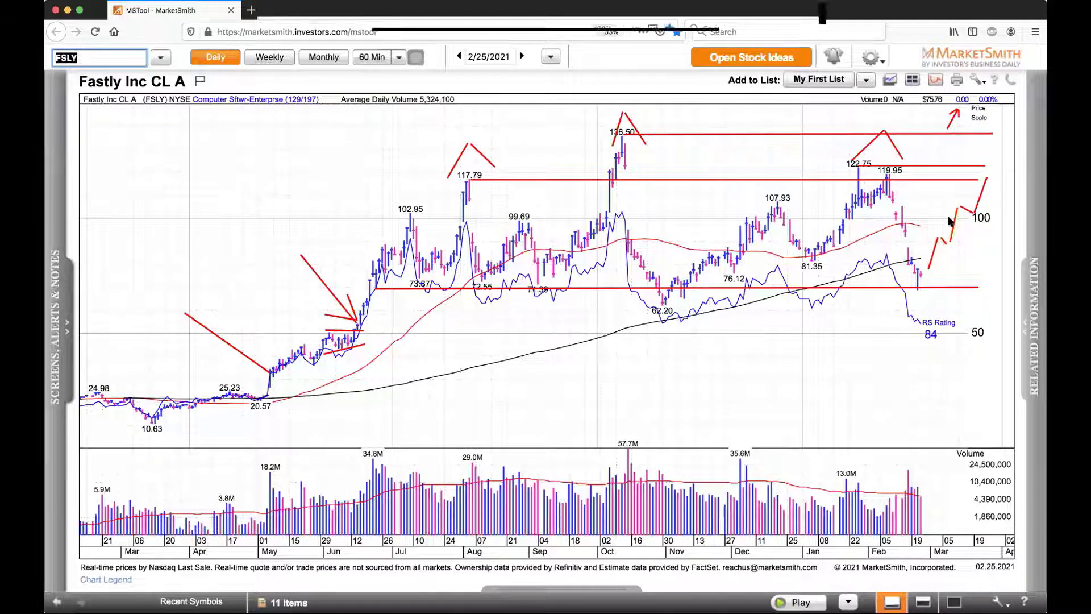
pyautogui.moveTo(952, 219); pyautogui.dragTo(813, 233)
pyautogui.moveTo(632, 244)
pyautogui.mouseDown()
pyautogui.moveTo(591, 223)
pyautogui.moveTo(498, 220)
pyautogui.moveTo(529, 207)
pyautogui.moveTo(524, 229)
pyautogui.mouseUp()
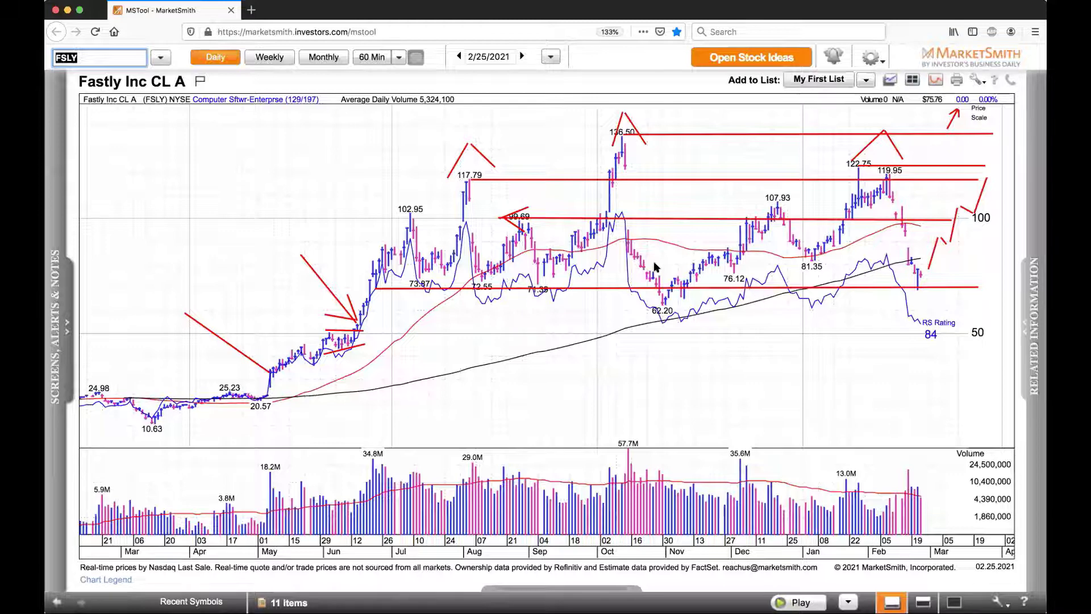
pyautogui.click(251, 10)
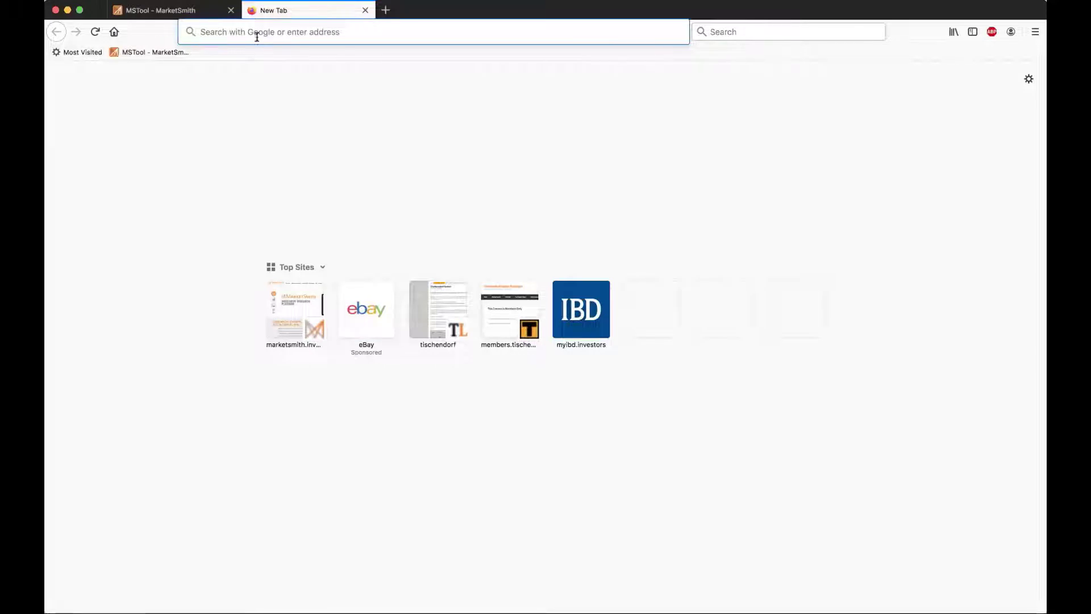
pyautogui.write('www.')
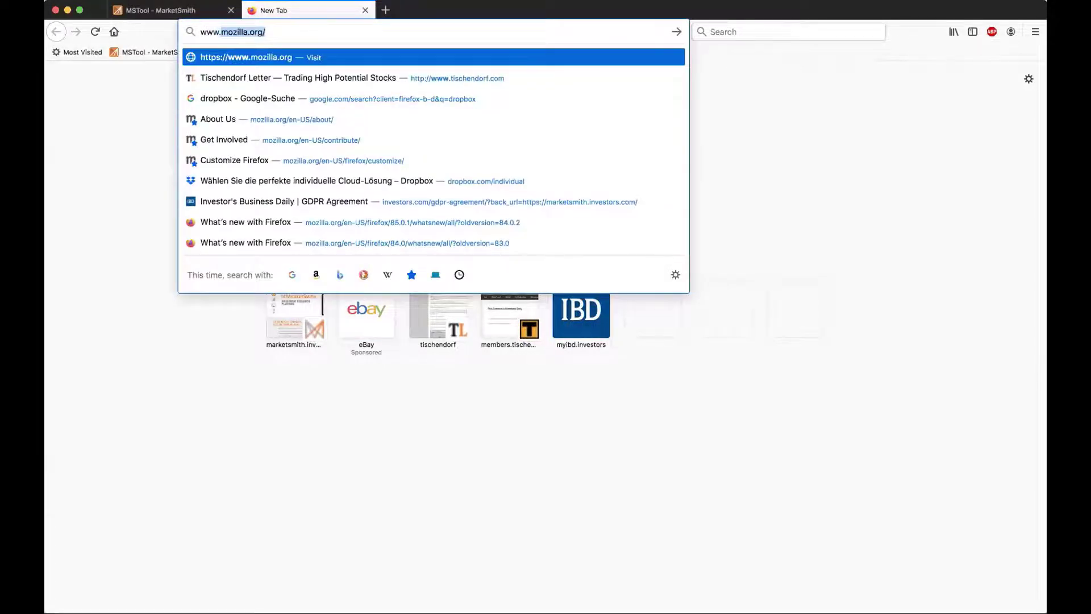
pyautogui.write('tischendorf.com')
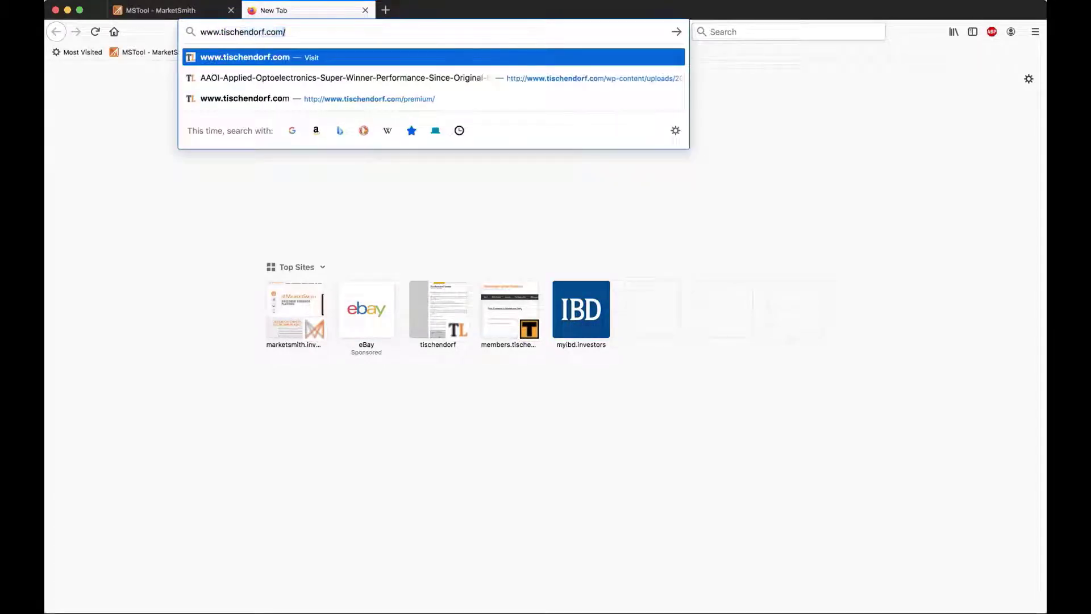
pyautogui.press('Return')
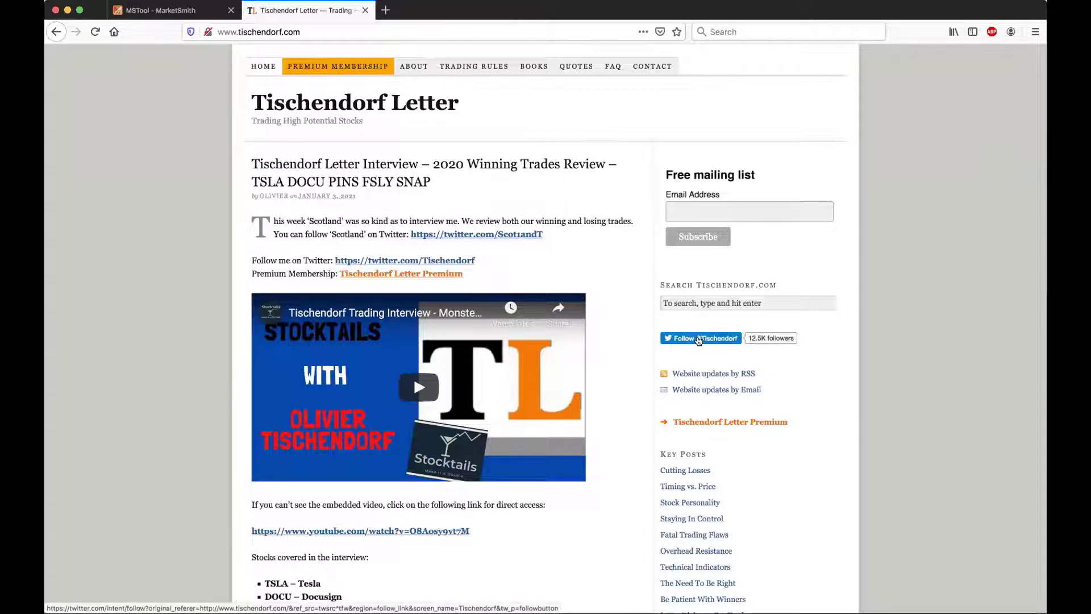
# Follow the PREMIUM MEMBERSHIP link in the tischendorf.com navigation bar.
pyautogui.click(336, 68)
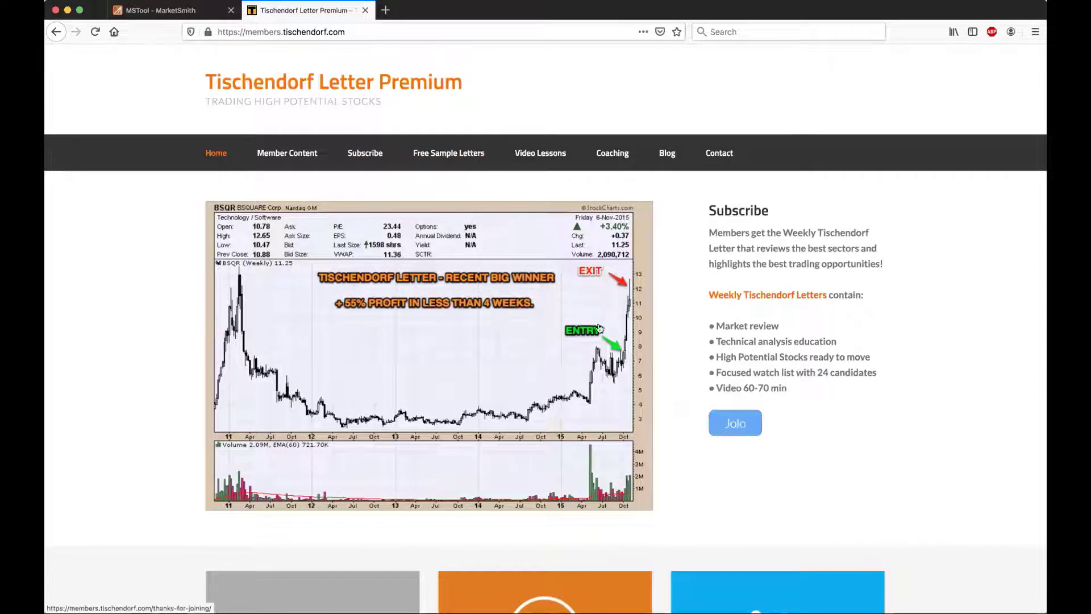
# Open the Subscribe page and scroll through the weekly letter contents, then back to the top.
pyautogui.click(354, 153)
pyautogui.scroll(-1, 921, 333)
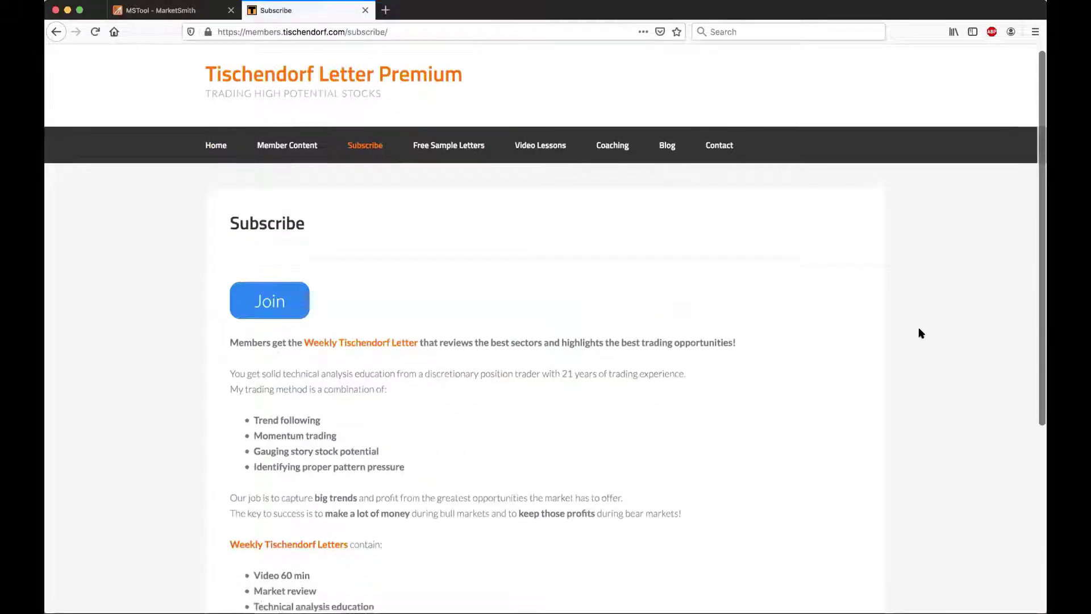
pyautogui.scroll(-4, 921, 334)
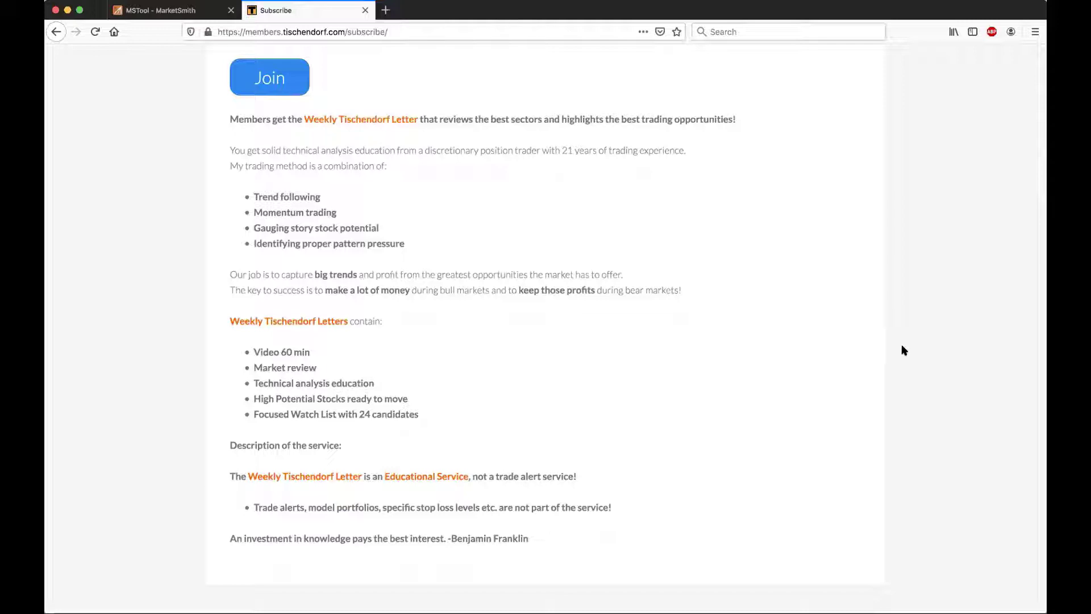
pyautogui.scroll(3, 913, 351)
pyautogui.scroll(2, 912, 351)
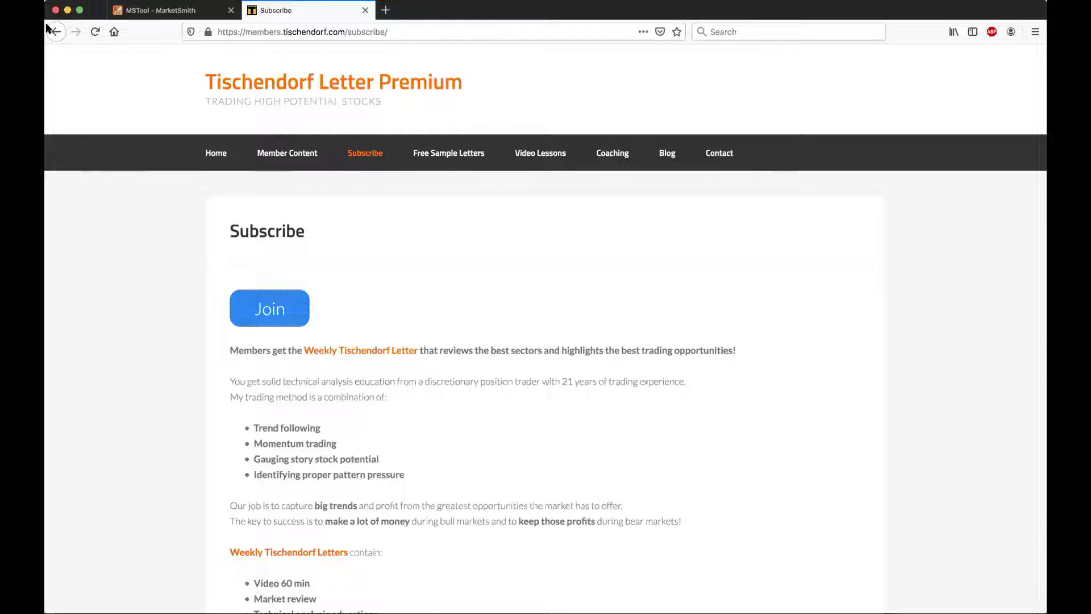
# Go back twice to the 2020 Winning Trades Review interview post on tischendorf.com.
pyautogui.click(57, 34)
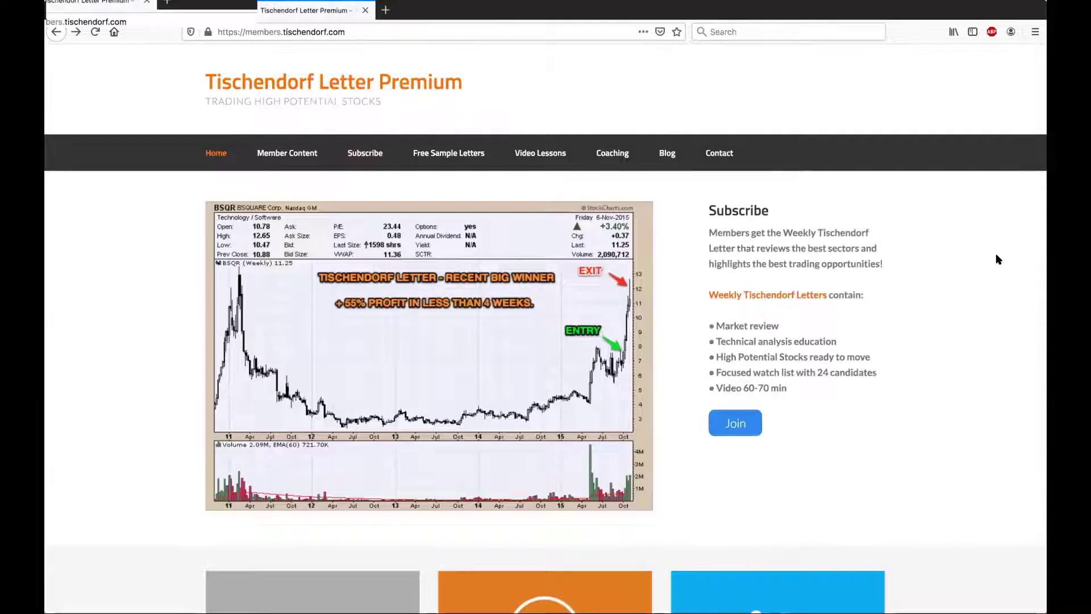
pyautogui.click(56, 32)
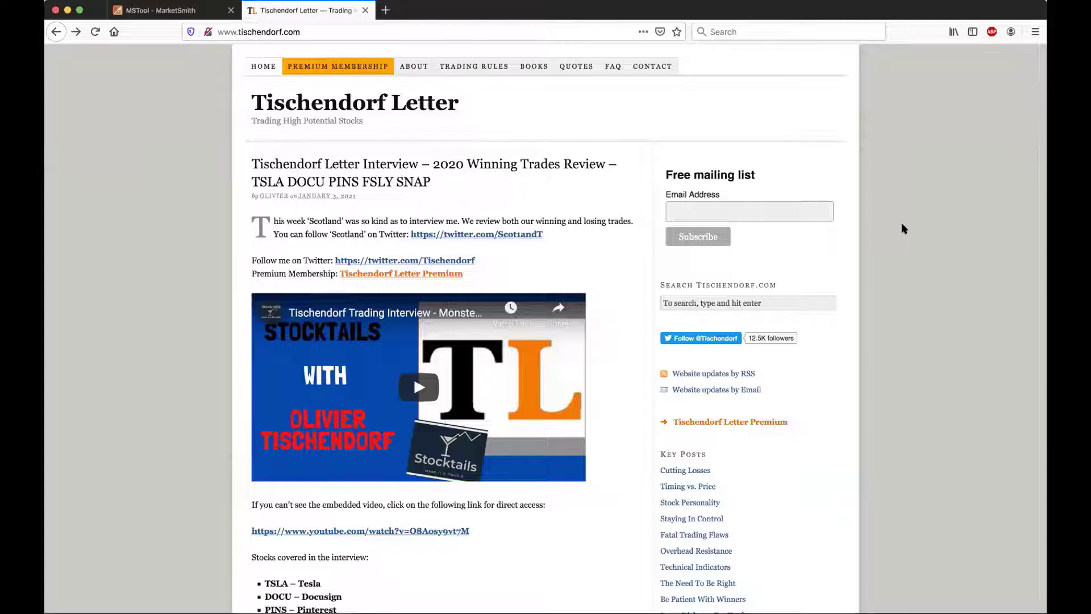
pyautogui.moveTo(270, 34); pyautogui.dragTo(667, 39)
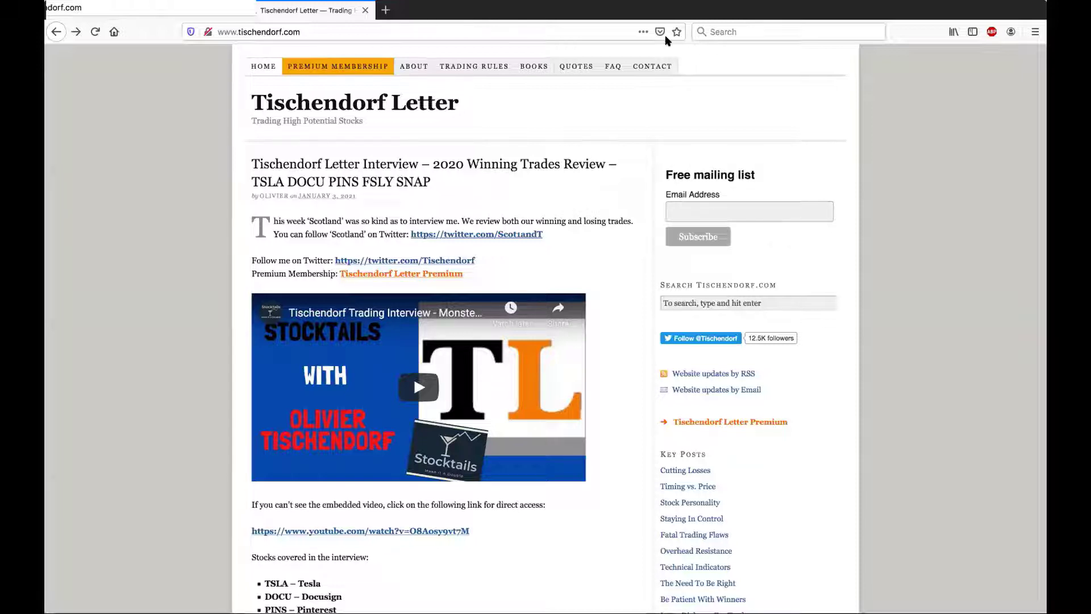
pyautogui.moveTo(668, 40); pyautogui.dragTo(667, 40)
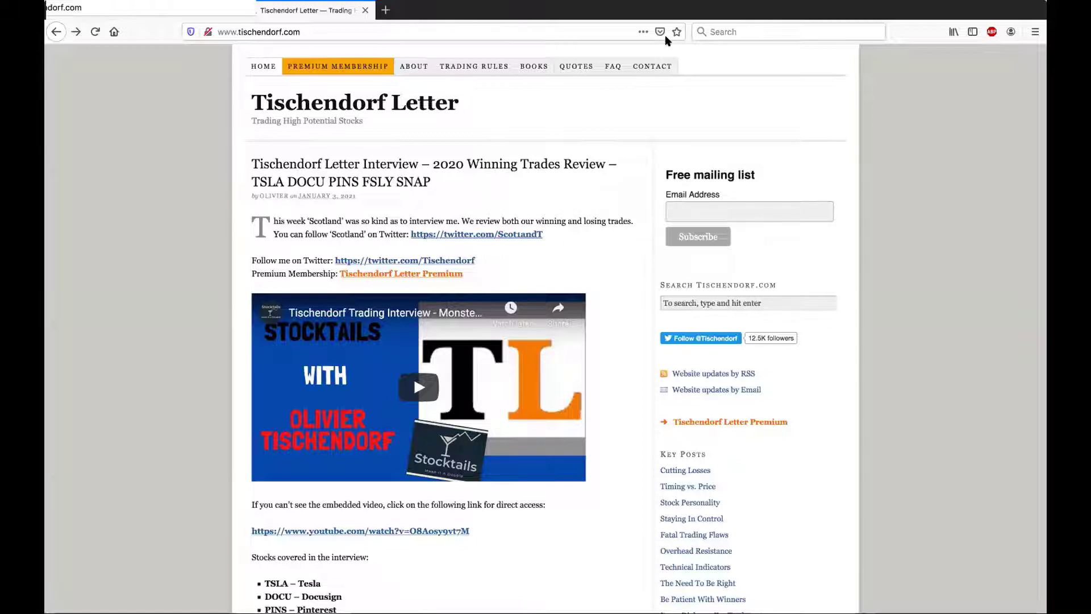
pyautogui.moveTo(668, 40); pyautogui.dragTo(668, 40)
pyautogui.moveTo(668, 39); pyautogui.dragTo(668, 40)
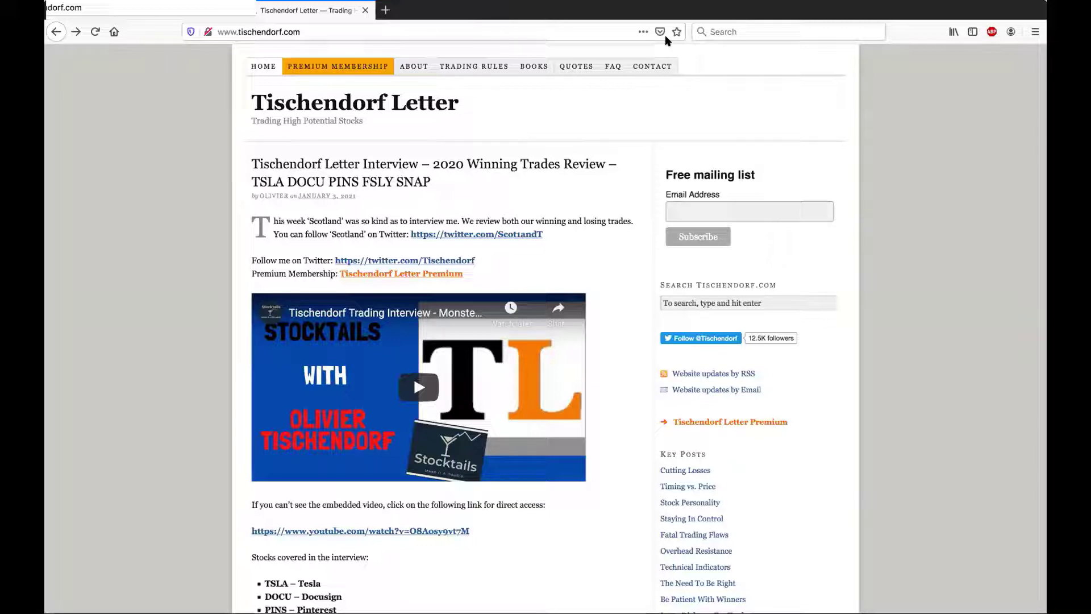
pyautogui.moveTo(668, 40); pyautogui.dragTo(668, 40)
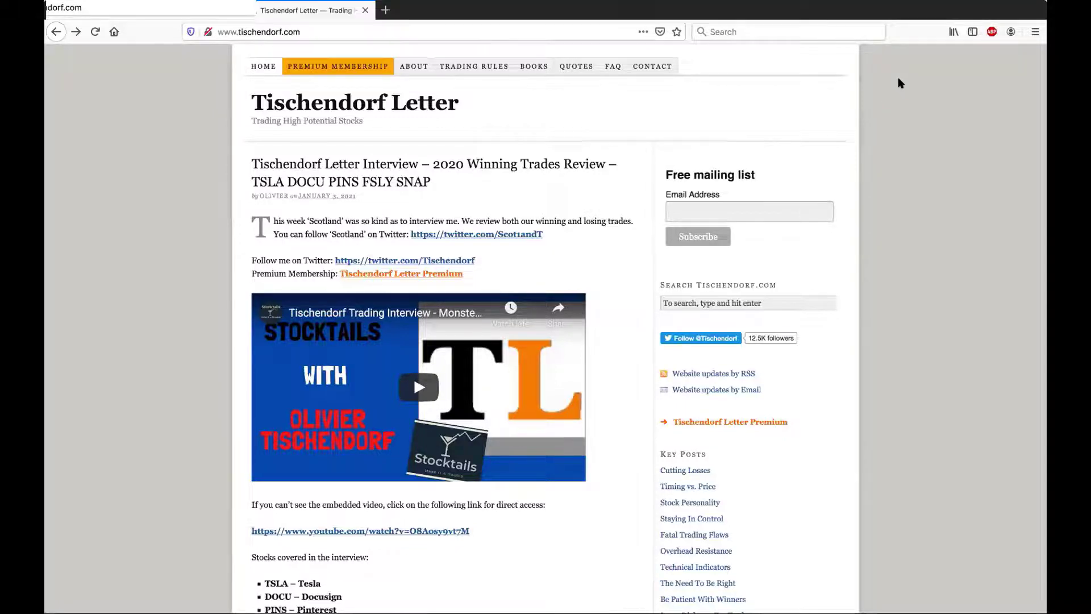
# Open the Tischendorf Letter Twitter profile via the sidebar Follow link, skipping login and closing the cookie bar.
pyautogui.click(704, 339)
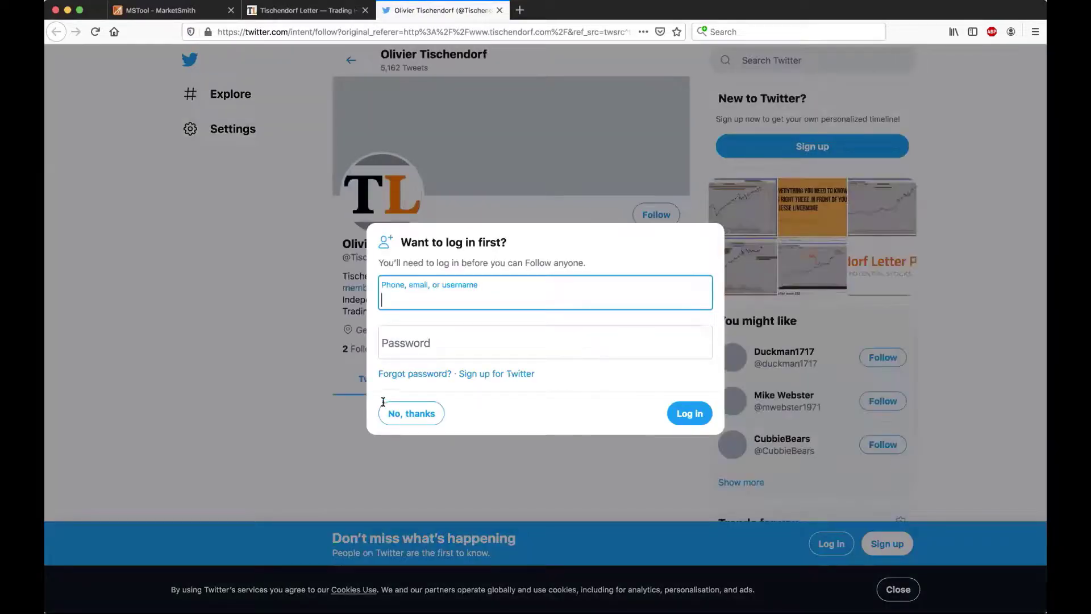
pyautogui.click(405, 413)
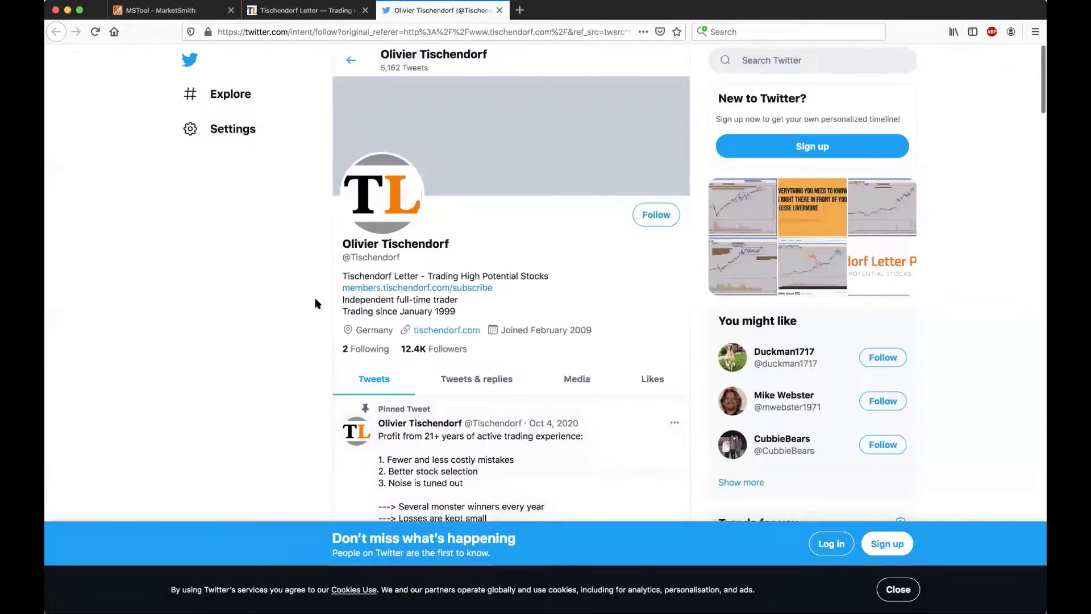
pyautogui.scroll(-2, 317, 304)
pyautogui.scroll(2, 314, 303)
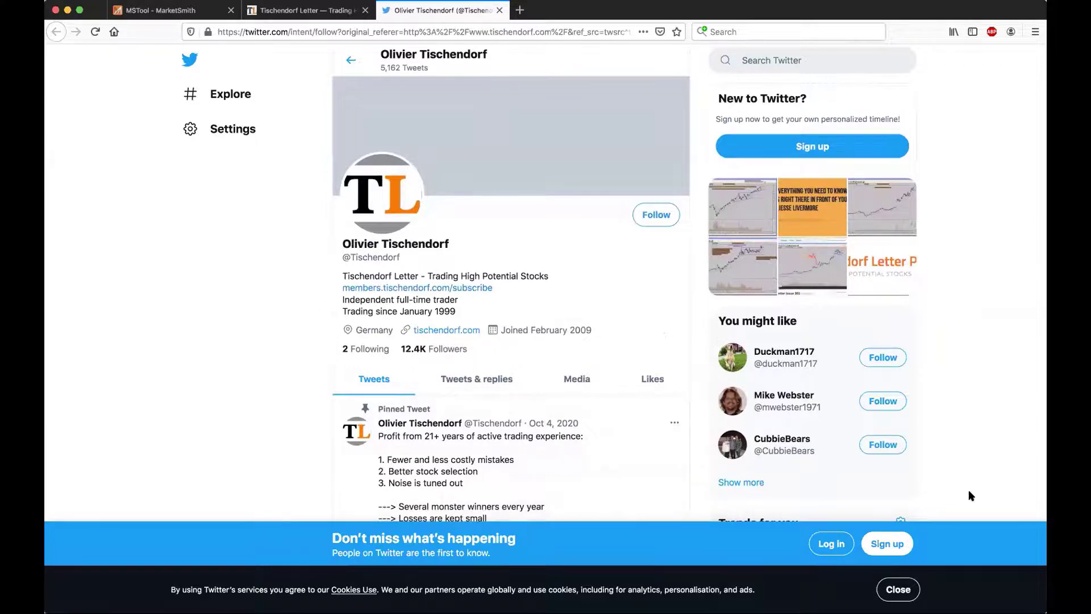
pyautogui.click(907, 592)
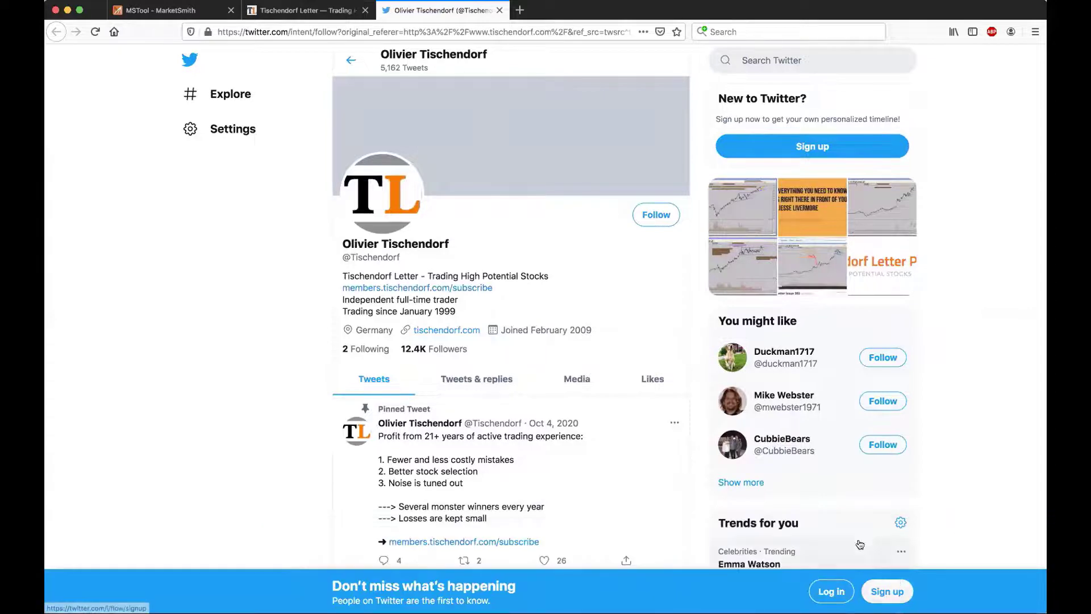